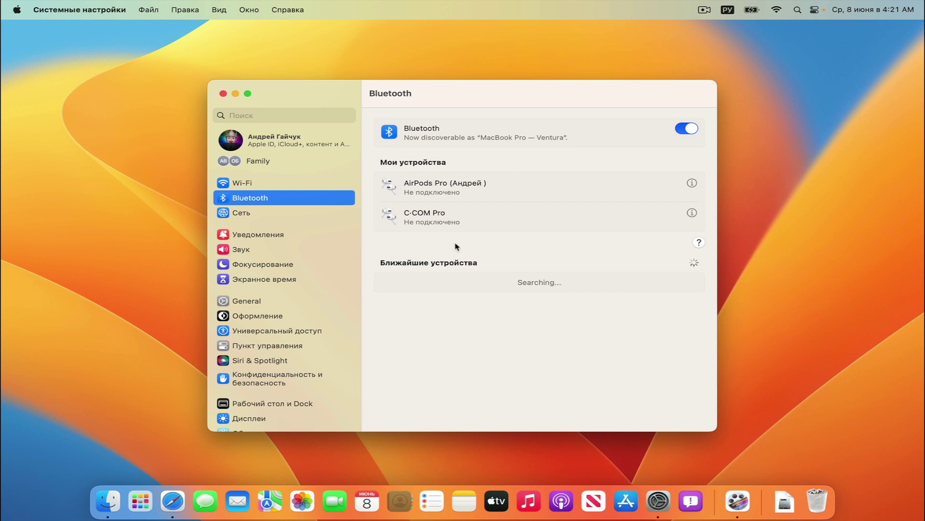
Move from the Bluetooth pane to Network (Сеть), then down to Notifications (Уведомления)
{"action": "left_click", "coordinate": [283, 215]}
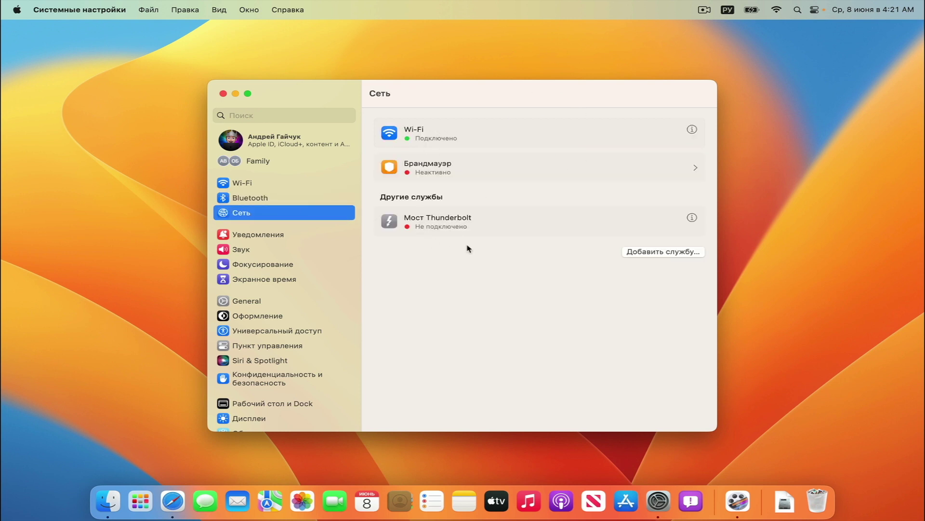
{"action": "key", "text": "Down"}
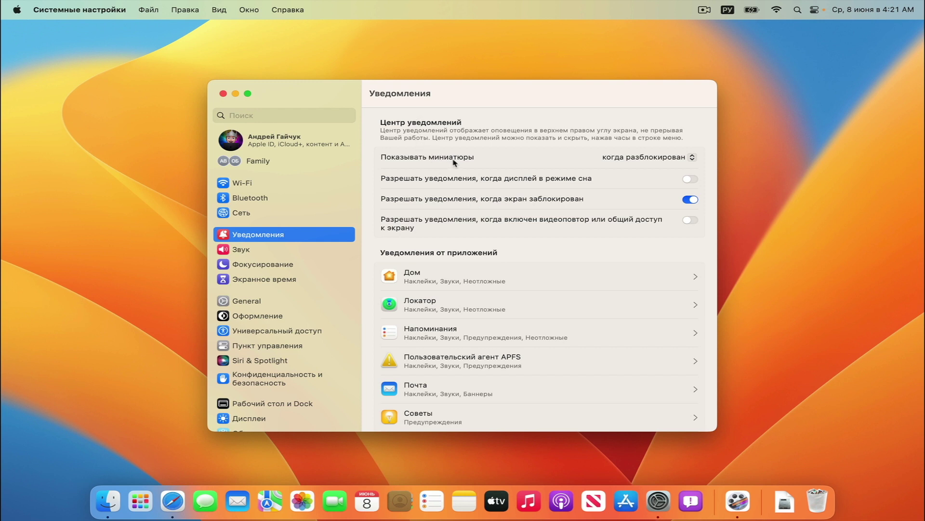
Turn off notifications on the locked screen and allow them while the display sleeps
{"action": "left_click", "coordinate": [635, 160]}
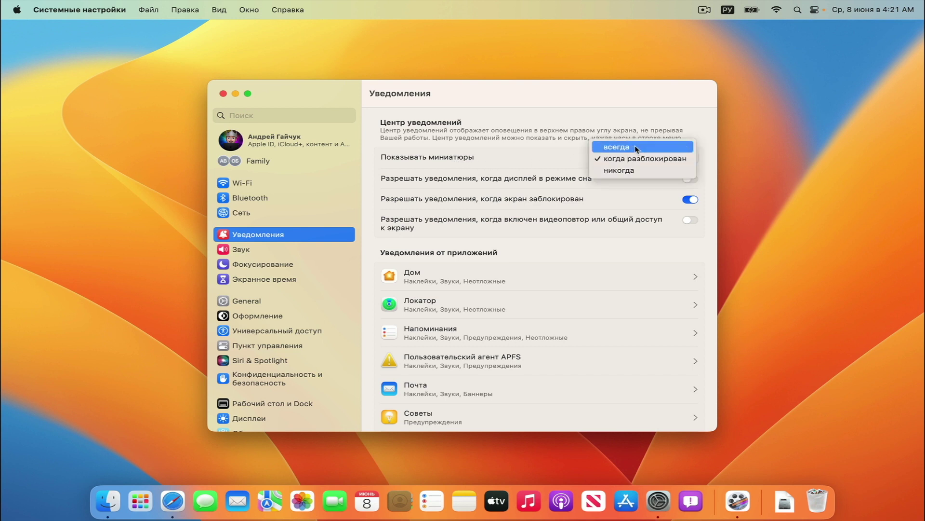
{"action": "left_click", "coordinate": [488, 178]}
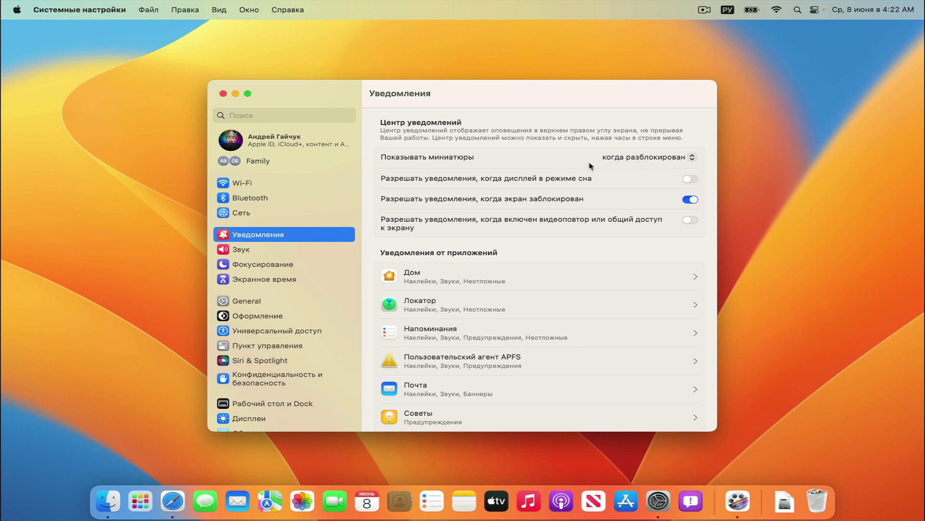
{"action": "left_click", "coordinate": [691, 202]}
{"action": "left_click", "coordinate": [689, 180]}
Look over the Дом app's notification options, then move on to the Sound (Звук) pane
{"action": "scroll", "coordinate": [498, 305], "scroll_direction": "down", "scroll_amount": 5}
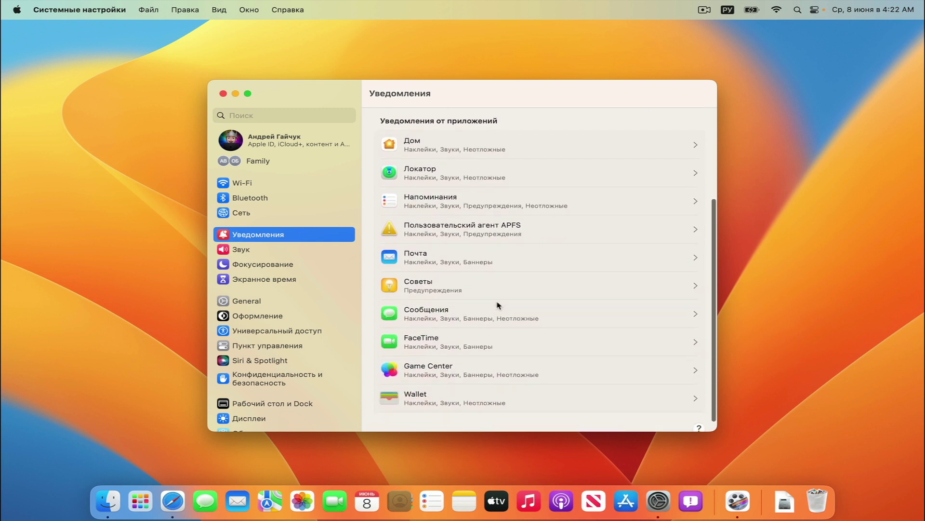
{"action": "scroll", "coordinate": [499, 304], "scroll_direction": "up", "scroll_amount": 3}
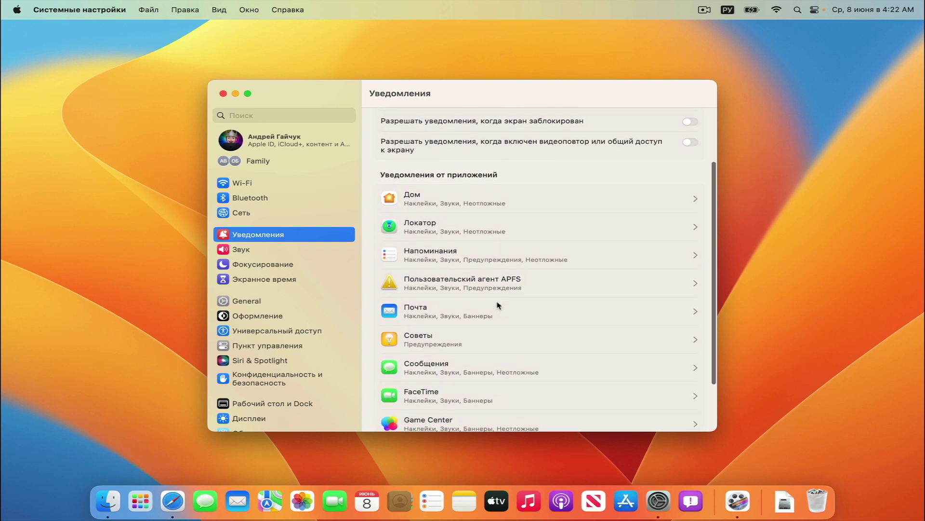
{"action": "left_click", "coordinate": [498, 202]}
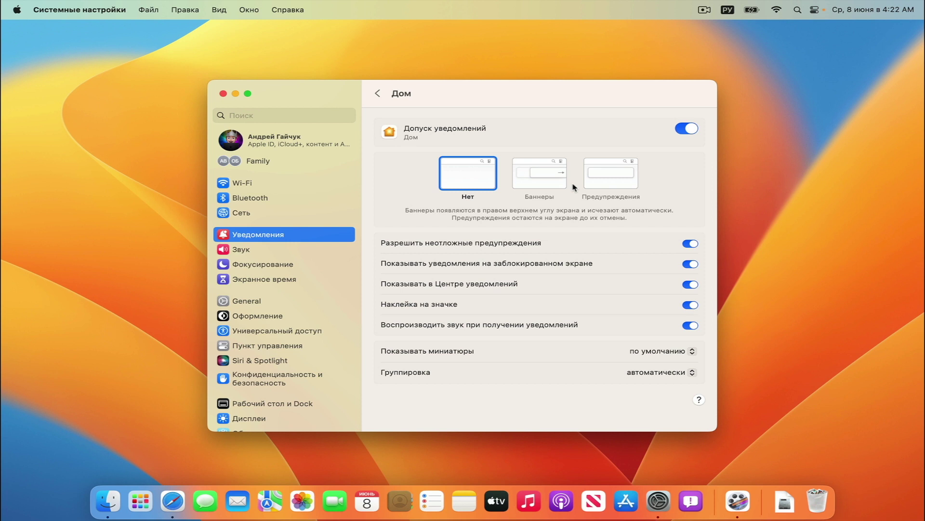
{"action": "left_click", "coordinate": [377, 93]}
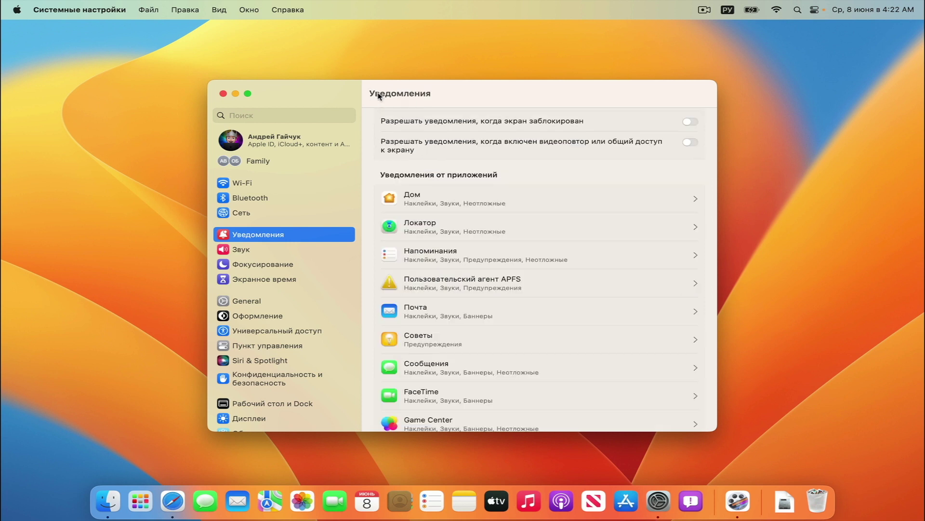
{"action": "left_click", "coordinate": [271, 250]}
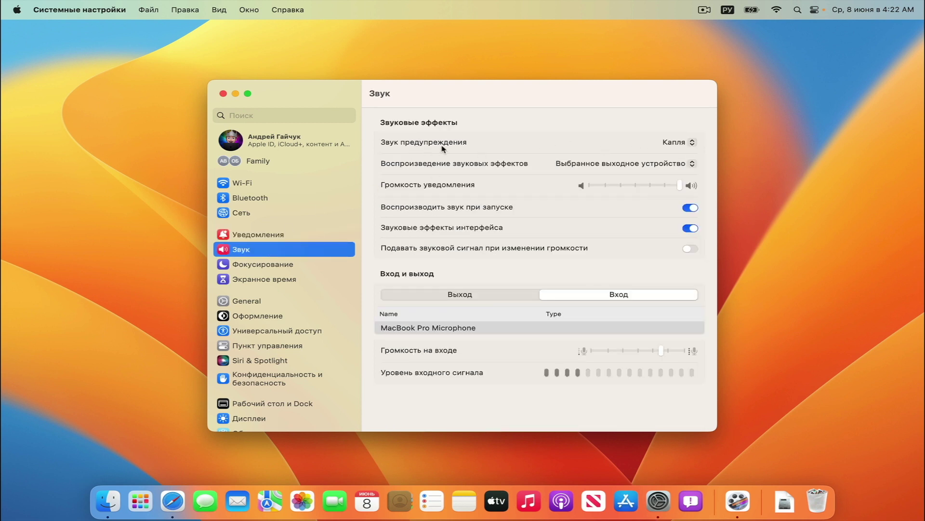
Try the Героиня alert sound, then set the alert sound back to Капля
{"action": "left_click", "coordinate": [677, 142]}
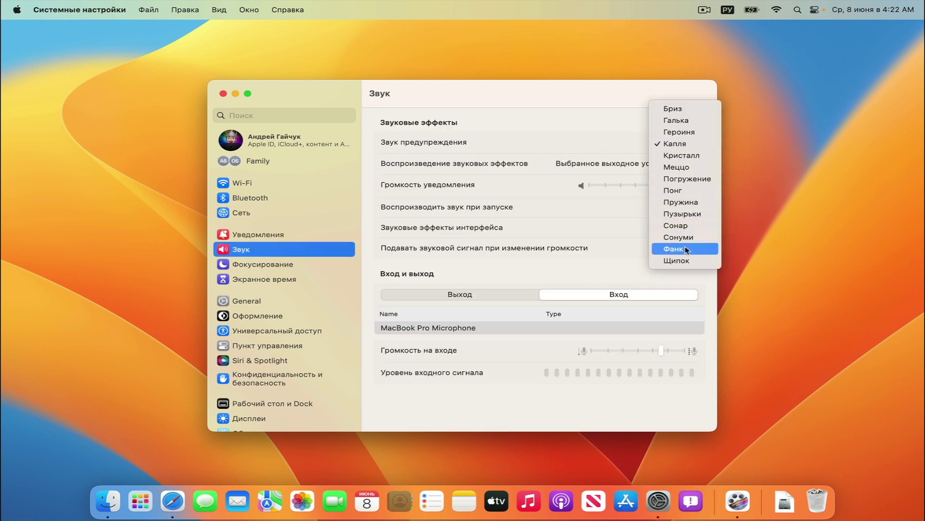
{"action": "left_click", "coordinate": [691, 137]}
{"action": "left_click", "coordinate": [690, 136]}
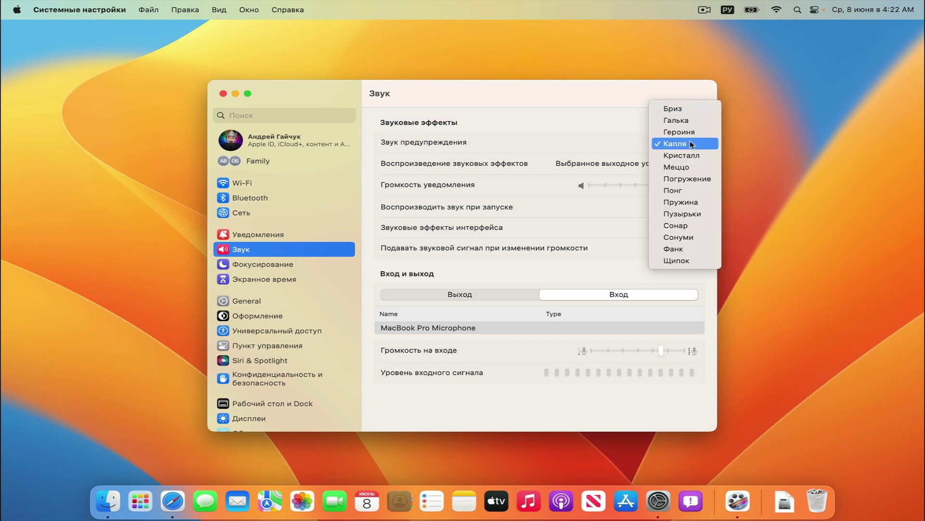
{"action": "left_click", "coordinate": [691, 135]}
{"action": "left_click", "coordinate": [690, 137]}
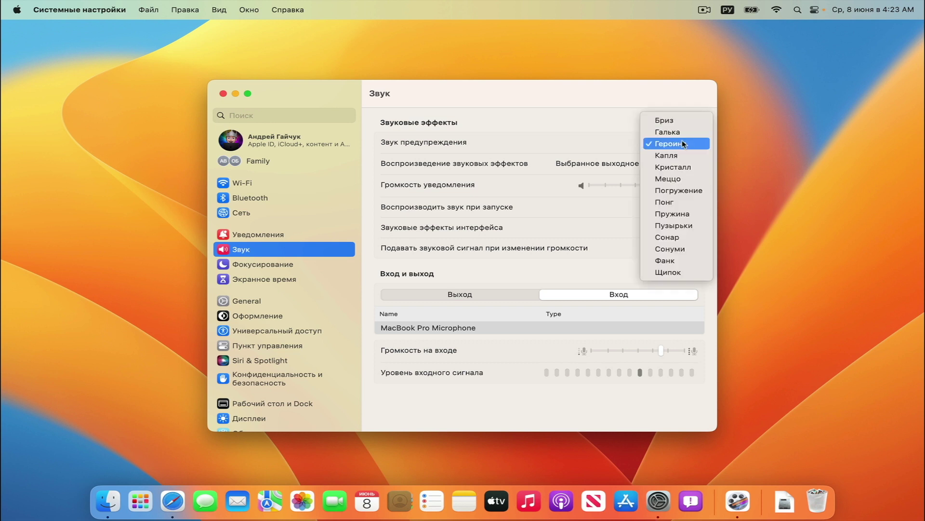
{"action": "left_click", "coordinate": [679, 156]}
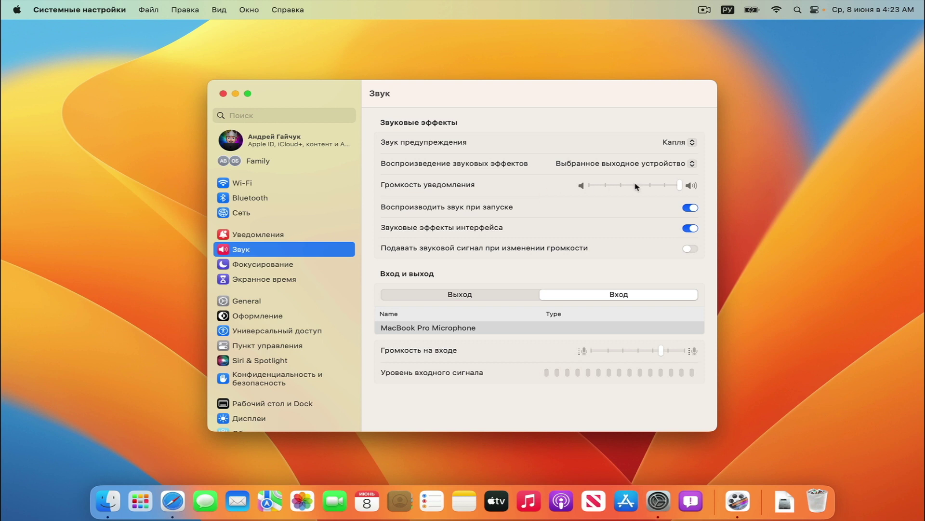
Turn on the volume-change feedback sound and compare the Output and Input device lists
{"action": "mouse_move", "coordinate": [627, 187]}
{"action": "left_click", "coordinate": [688, 250]}
{"action": "left_click", "coordinate": [469, 295]}
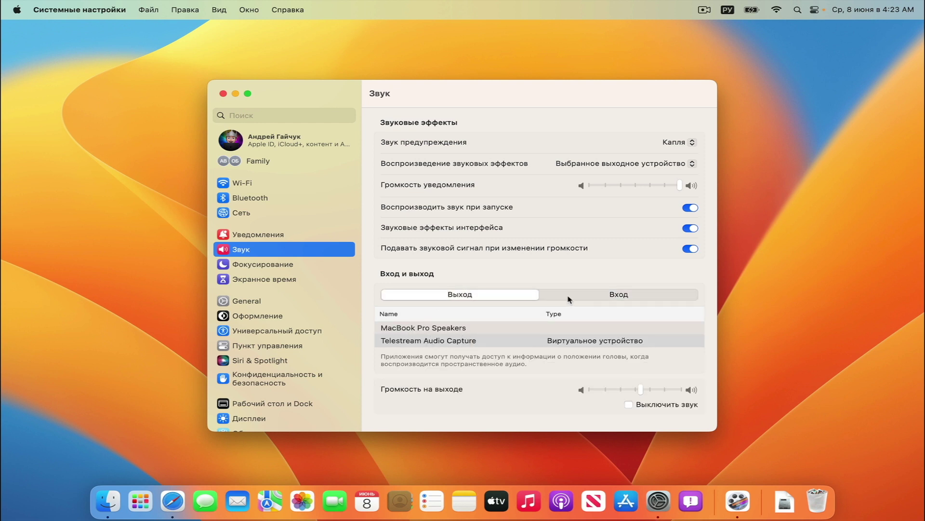
{"action": "left_click", "coordinate": [585, 300]}
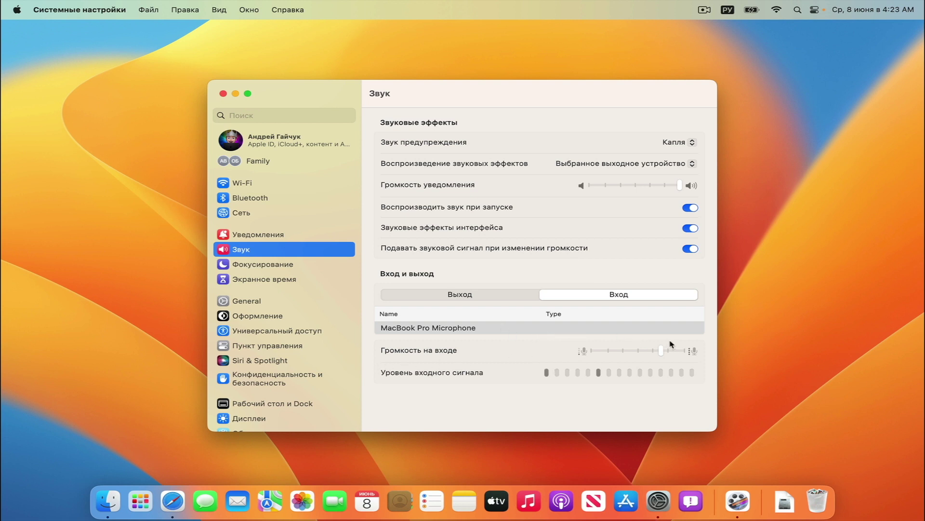
{"action": "left_click", "coordinate": [484, 295]}
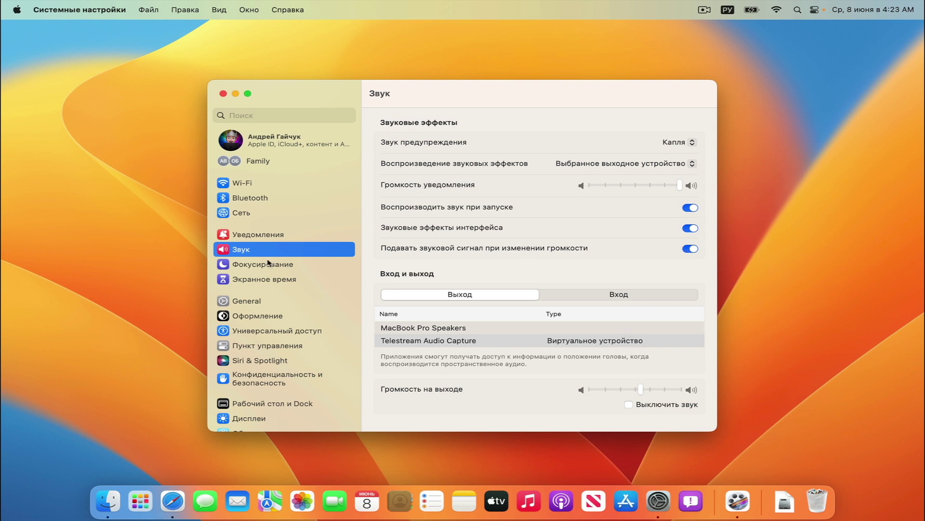
{"action": "left_click", "coordinate": [268, 266]}
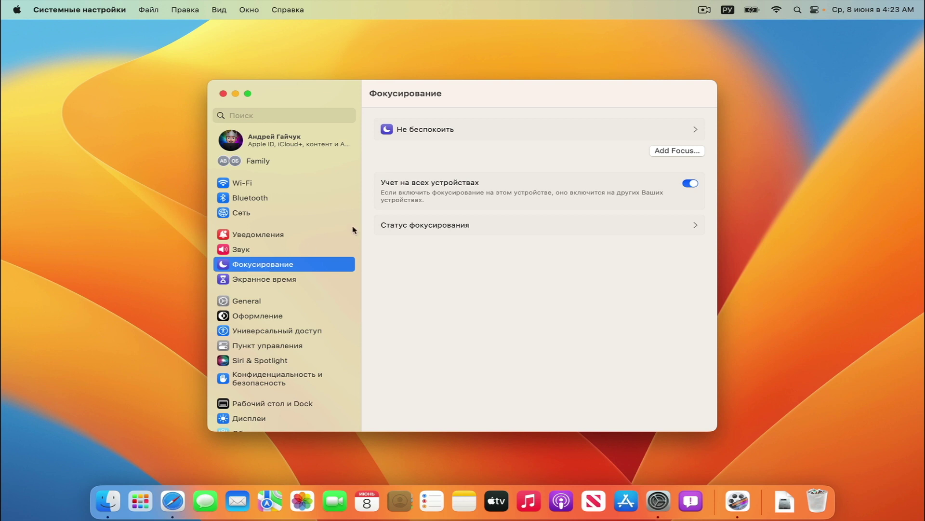
View the Не беспокоить details and the Статус фокусирования page, then head to Screen Time
{"action": "left_click", "coordinate": [636, 134]}
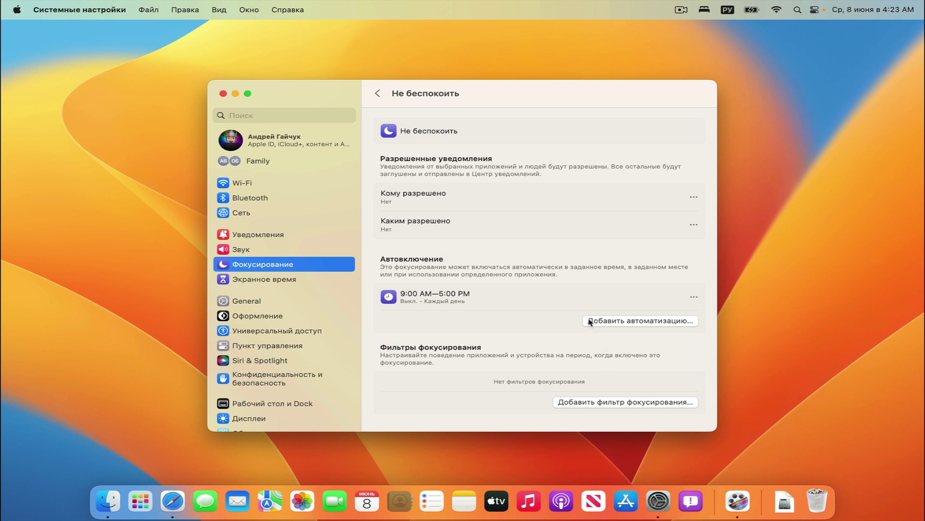
{"action": "left_click", "coordinate": [377, 94]}
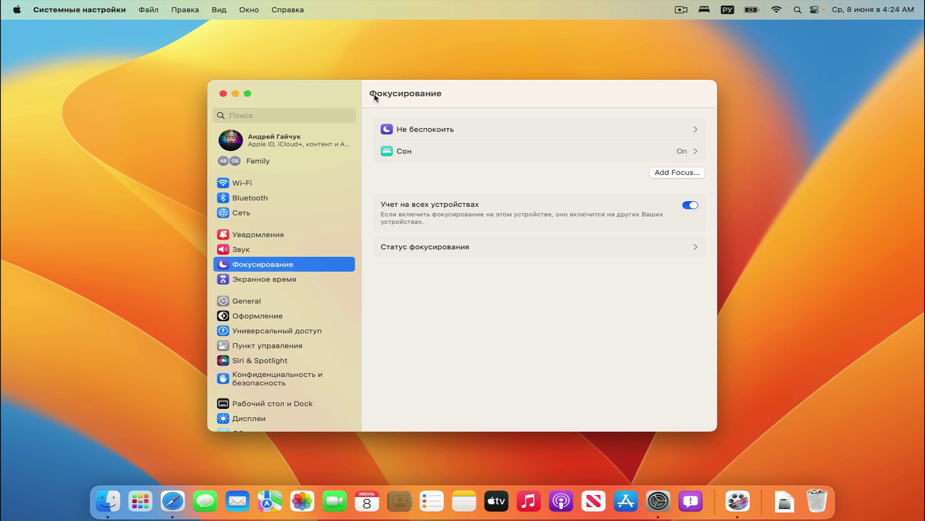
{"action": "left_click", "coordinate": [453, 247]}
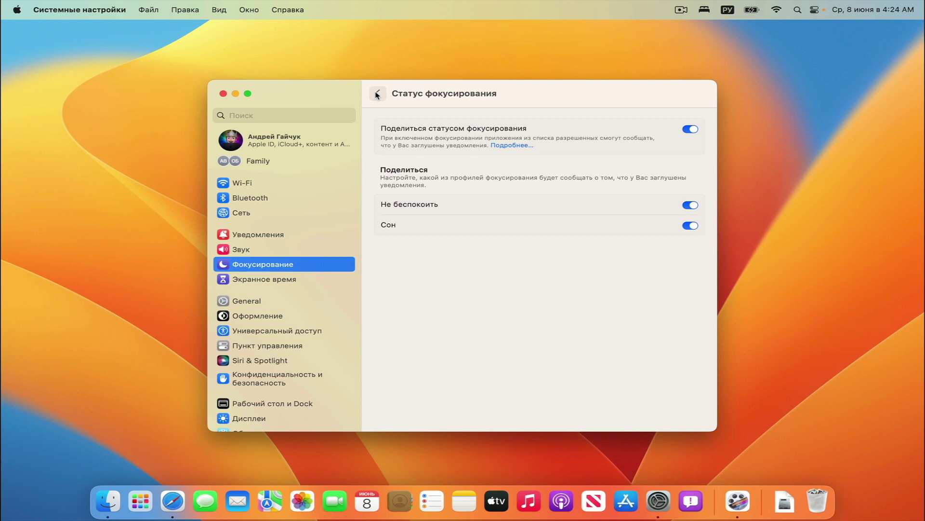
{"action": "left_click", "coordinate": [315, 279]}
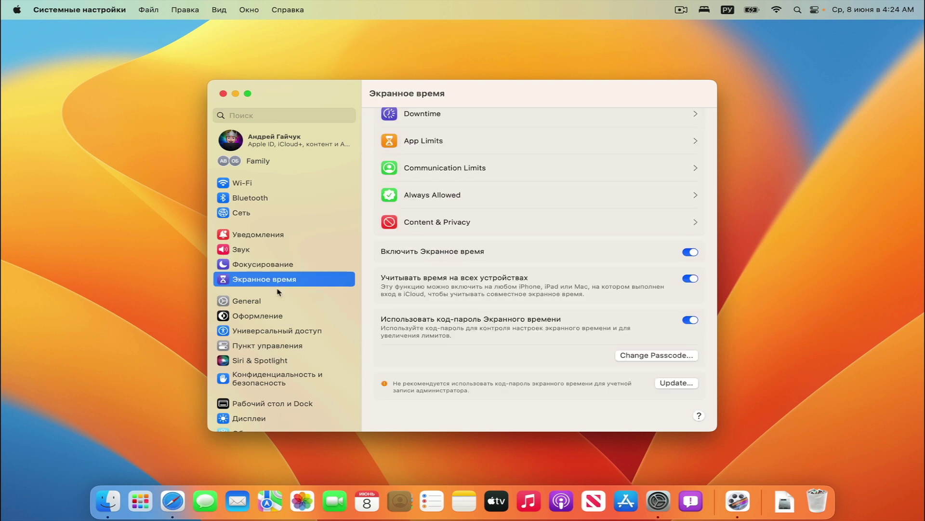
Select Основные (General) in the System Settings sidebar
{"action": "left_click", "coordinate": [256, 303]}
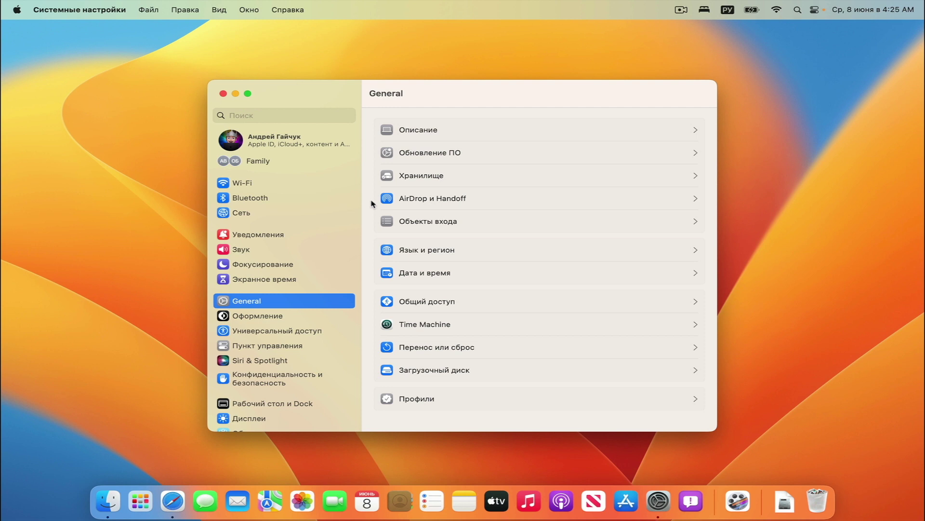
{"action": "left_click", "coordinate": [422, 131]}
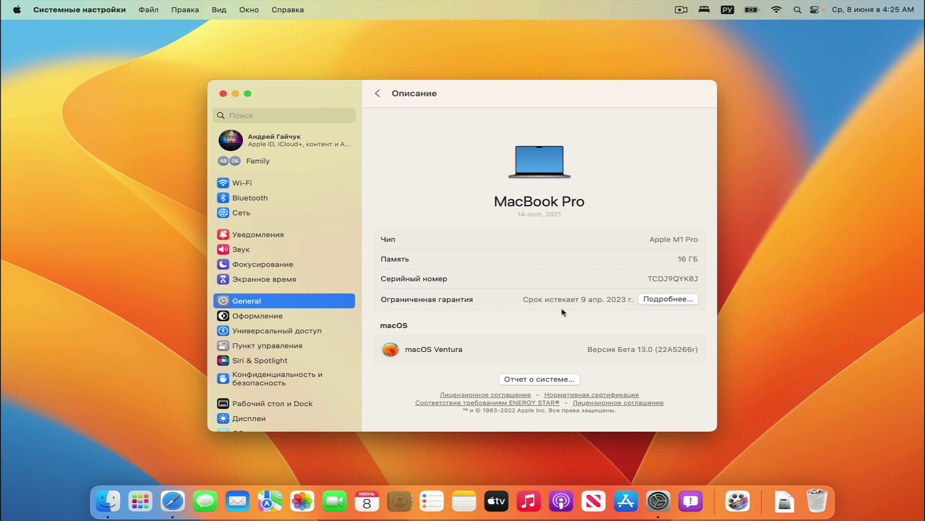
{"action": "left_click", "coordinate": [380, 96]}
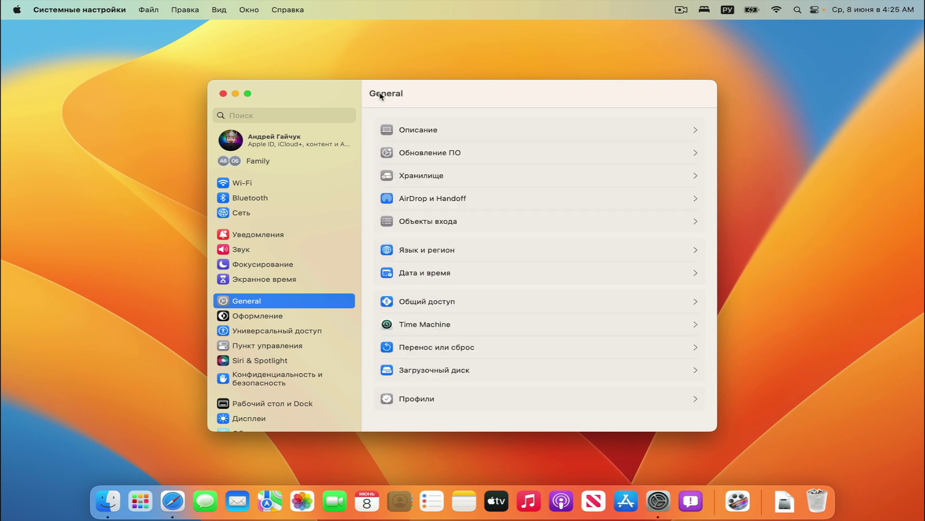
{"action": "left_click", "coordinate": [441, 155]}
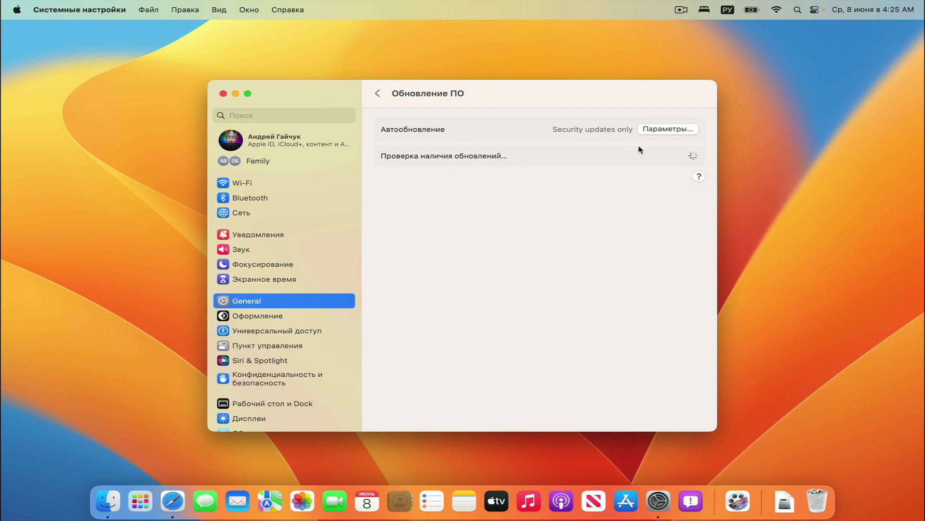
{"action": "left_click", "coordinate": [665, 130]}
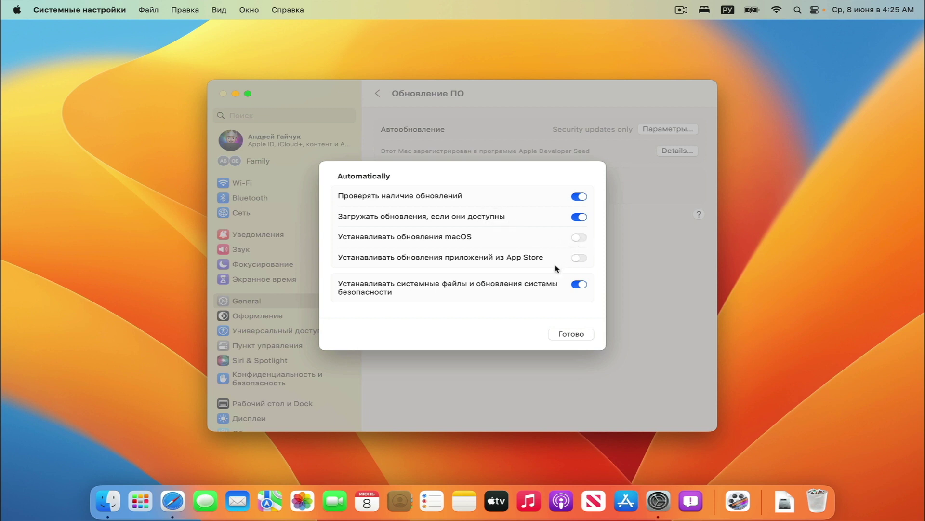
{"action": "left_click", "coordinate": [573, 335]}
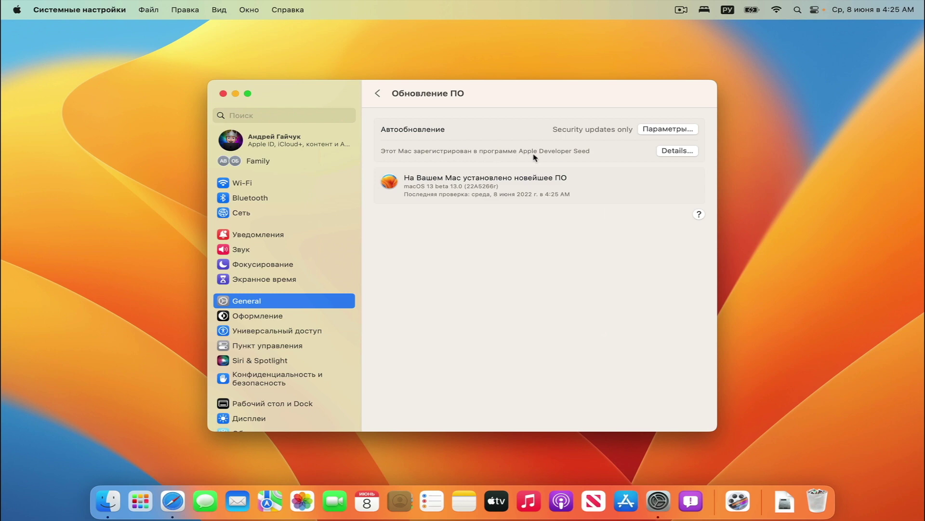
{"action": "left_click", "coordinate": [679, 152]}
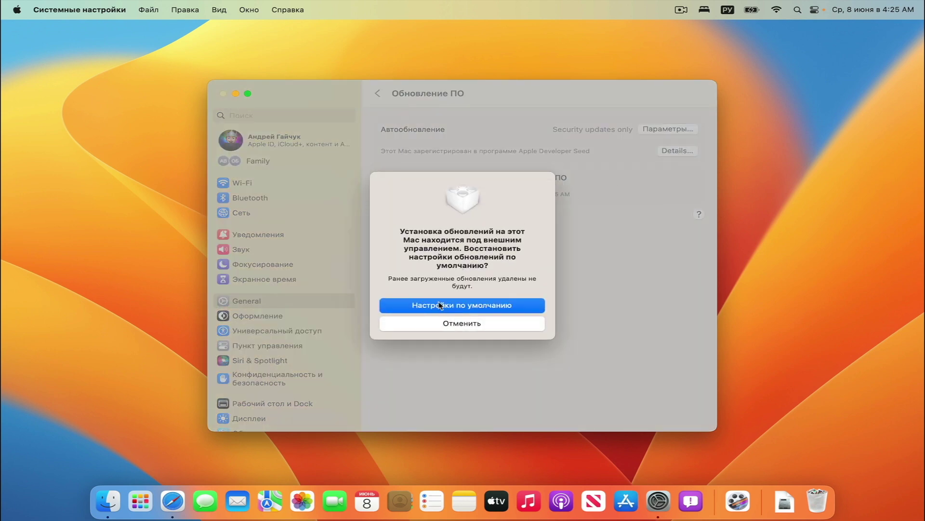
{"action": "left_click", "coordinate": [452, 326]}
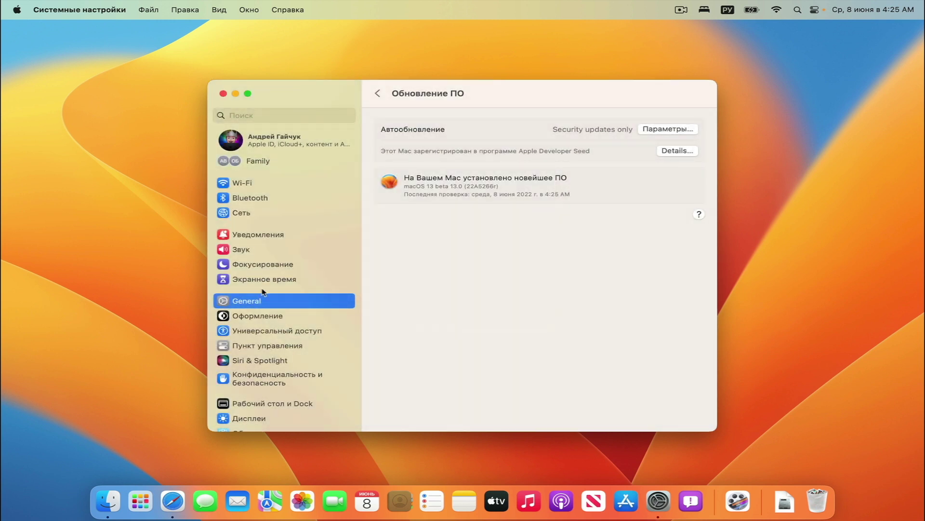
{"action": "scroll", "coordinate": [263, 292], "scroll_direction": "down", "scroll_amount": 5}
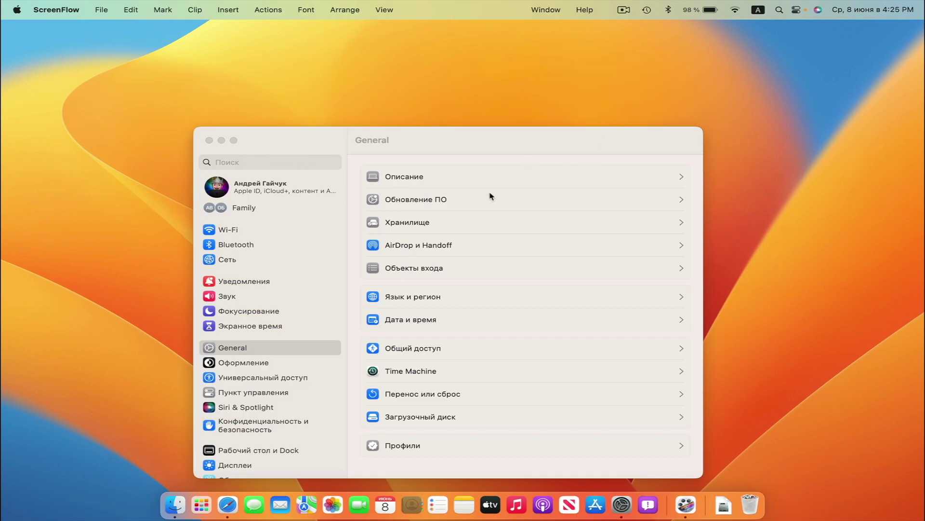
Browse the Storage, AirDrop и Handoff and Объекты входа pages of General
{"action": "left_click", "coordinate": [422, 225]}
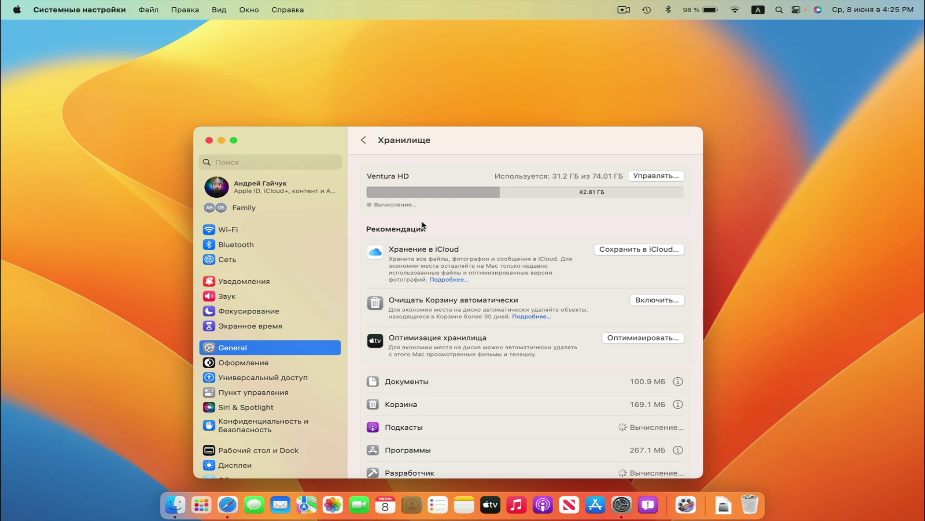
{"action": "scroll", "coordinate": [543, 239], "scroll_direction": "down", "scroll_amount": 3}
{"action": "scroll", "coordinate": [543, 239], "scroll_direction": "up", "scroll_amount": 3}
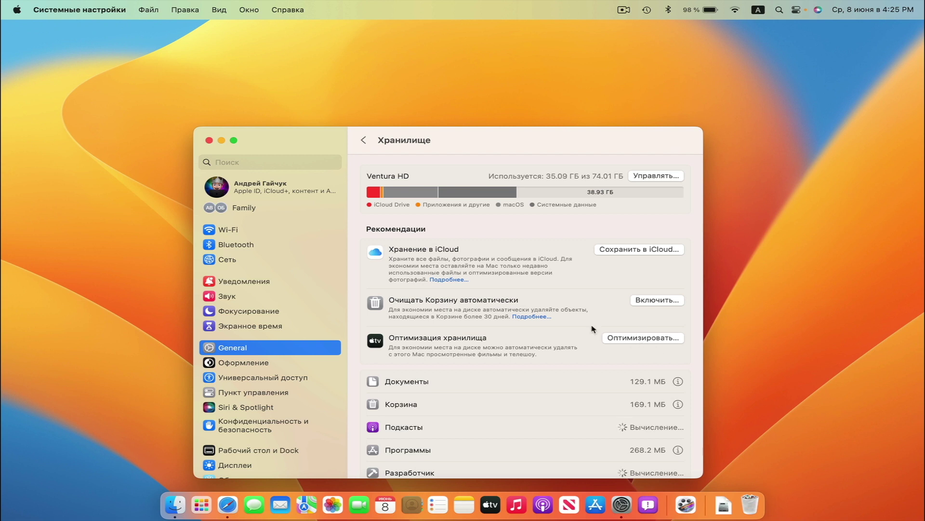
{"action": "left_click", "coordinate": [364, 140]}
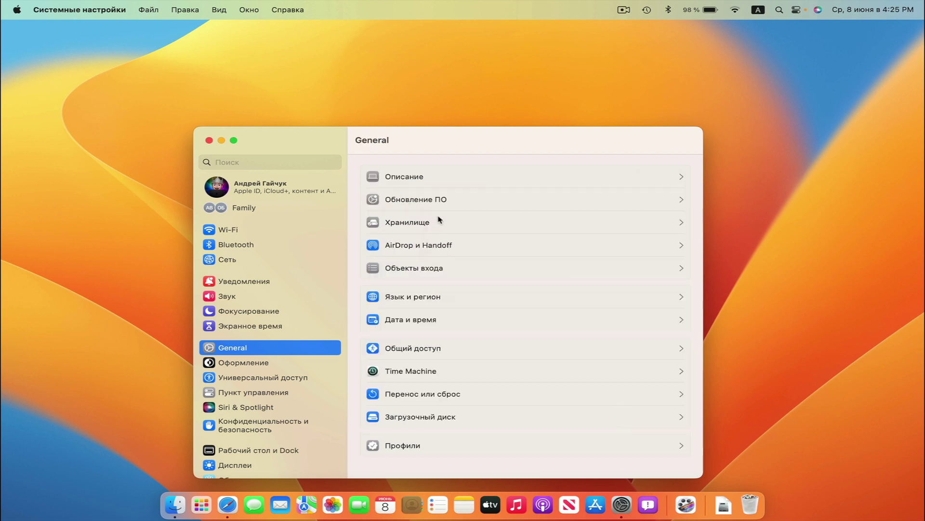
{"action": "left_click", "coordinate": [448, 246]}
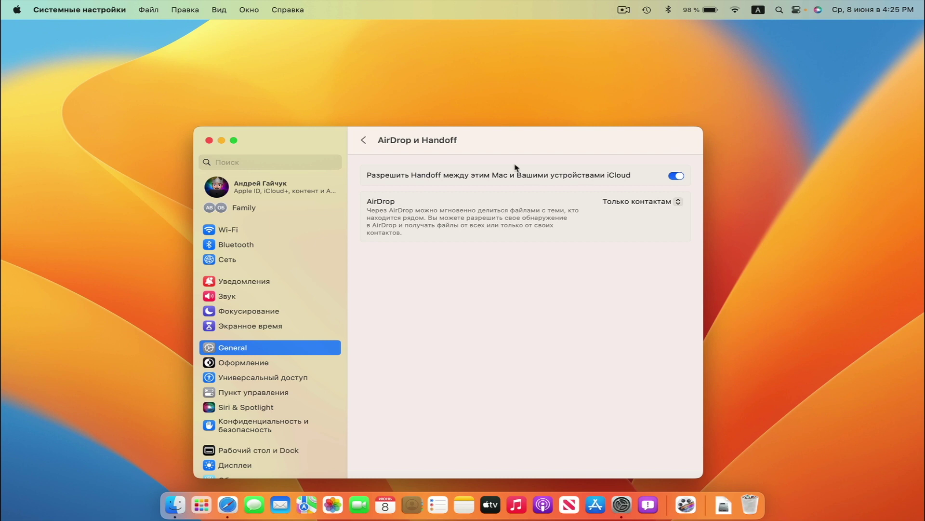
{"action": "left_click", "coordinate": [363, 139]}
{"action": "left_click", "coordinate": [432, 269]}
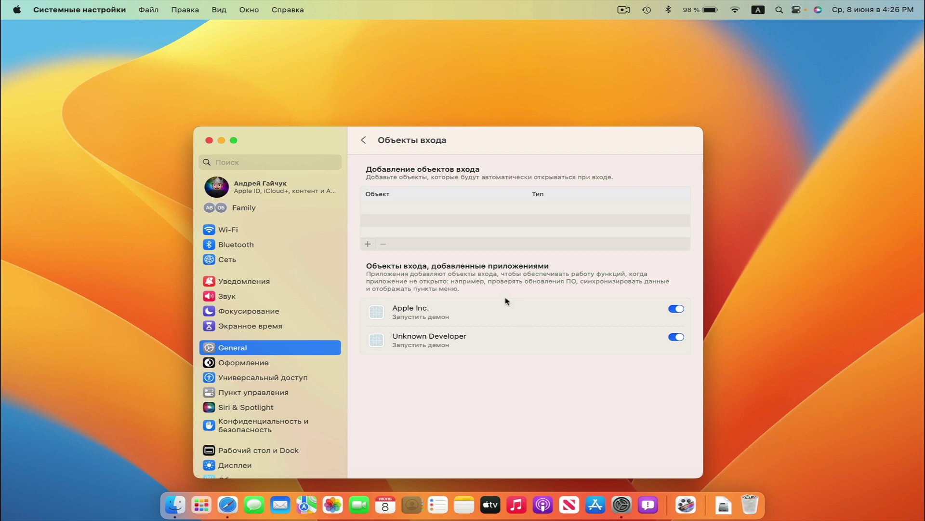
{"action": "key", "text": "super+bracketleft"}
Set the temperature unit to Celsius in Язык и регион, then browse Дата и время and Общий доступ
{"action": "left_click", "coordinate": [441, 298]}
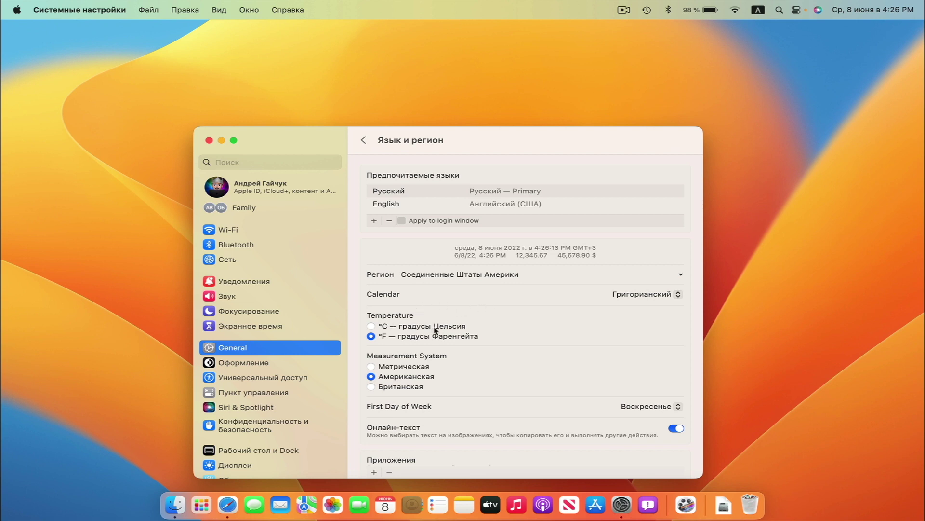
{"action": "left_click", "coordinate": [371, 326]}
{"action": "scroll", "coordinate": [484, 345], "scroll_direction": "down", "scroll_amount": 3}
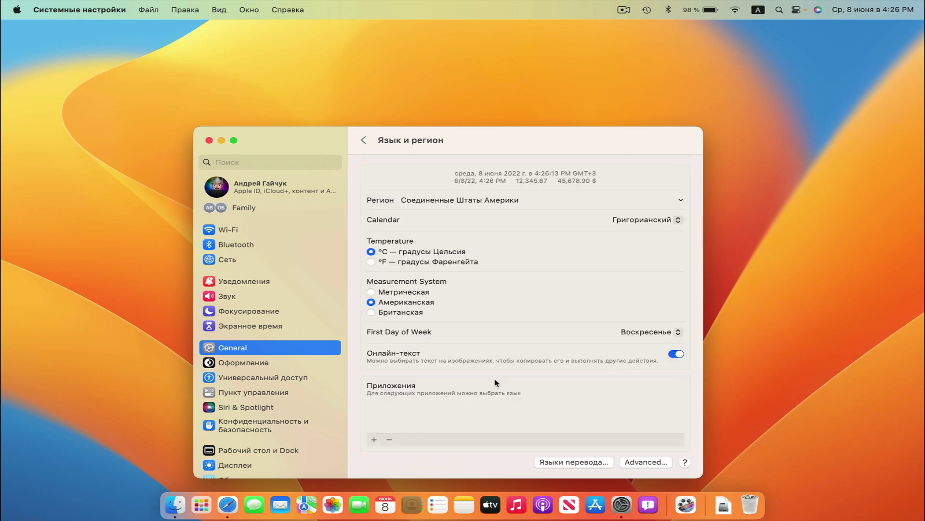
{"action": "scroll", "coordinate": [492, 388], "scroll_direction": "down", "scroll_amount": 1}
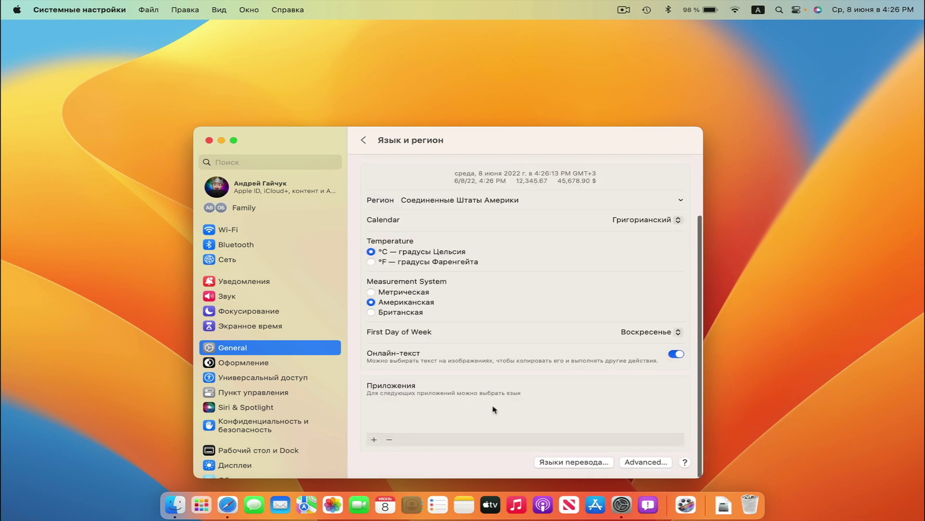
{"action": "key", "text": "super+bracketleft"}
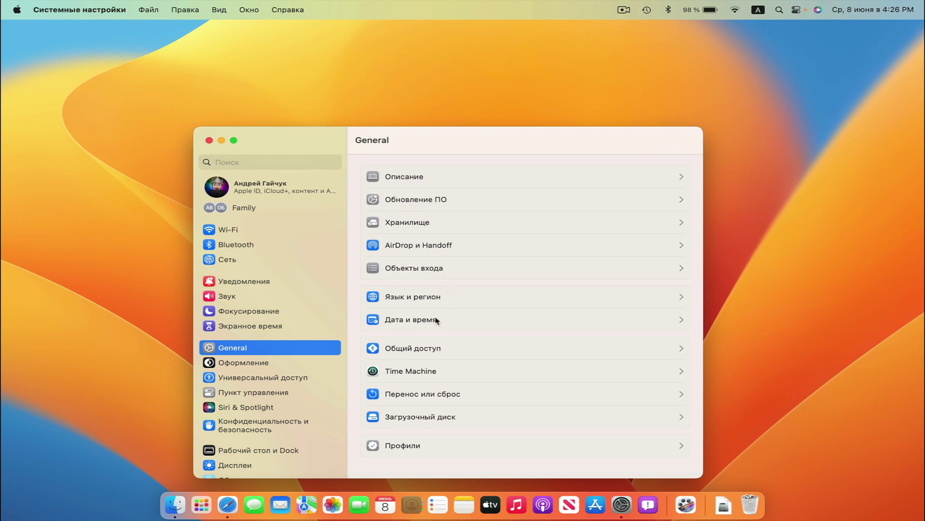
{"action": "left_click", "coordinate": [436, 320]}
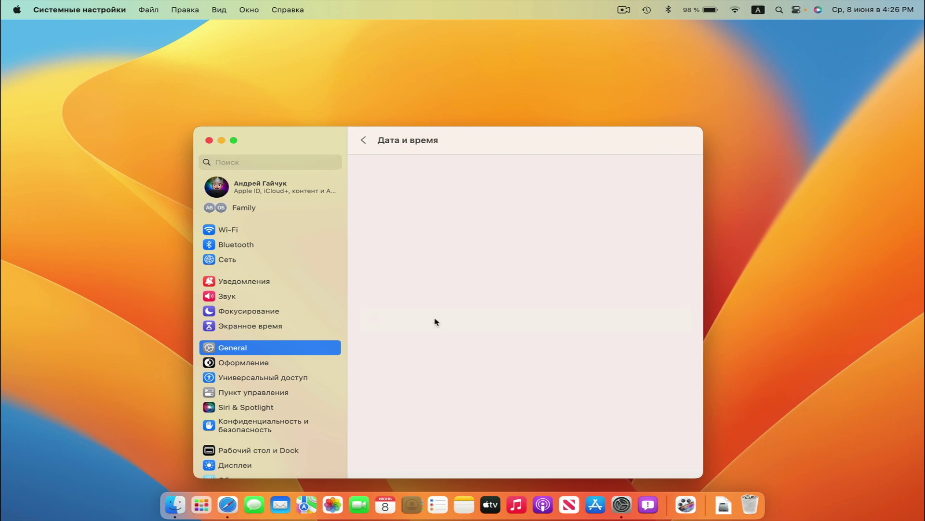
{"action": "left_click", "coordinate": [369, 141]}
{"action": "left_click", "coordinate": [452, 343]}
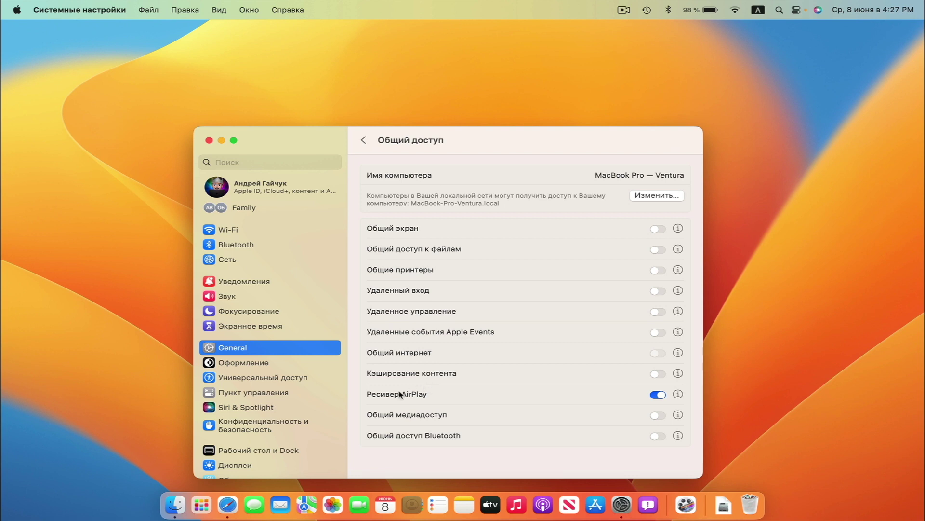
{"action": "left_click", "coordinate": [364, 140]}
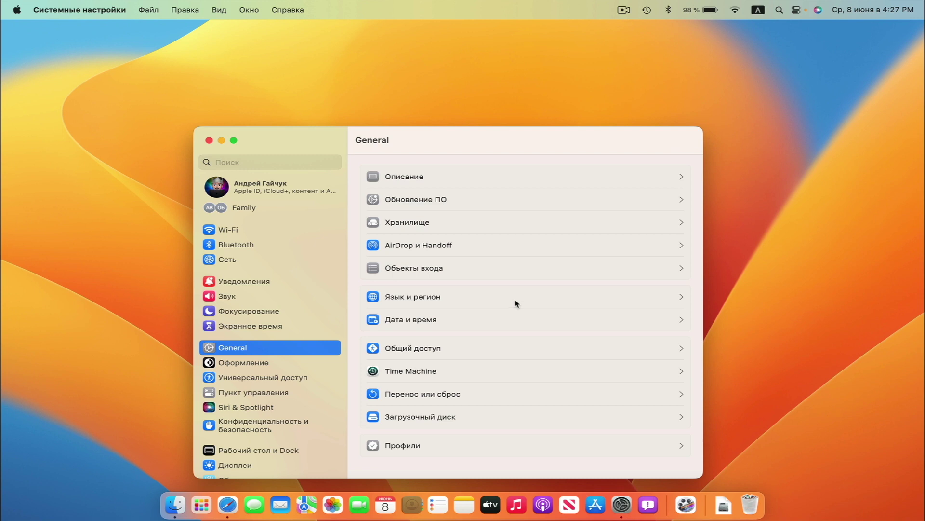
{"action": "left_click", "coordinate": [444, 372]}
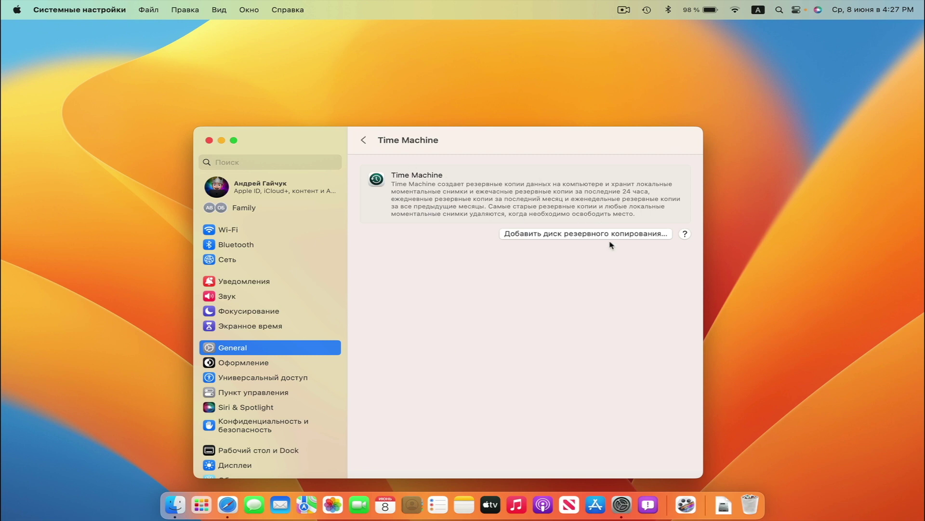
{"action": "key", "text": "super+bracketleft"}
{"action": "left_click", "coordinate": [507, 401]}
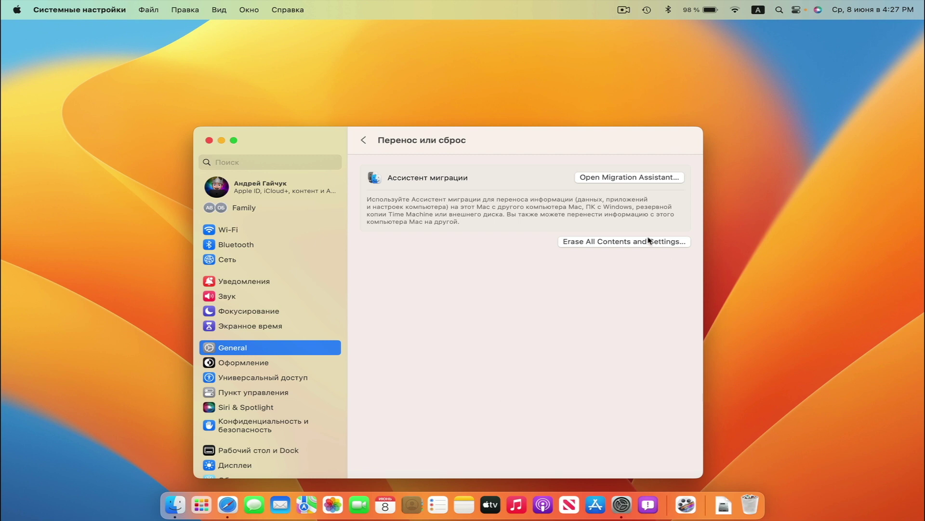
{"action": "key", "text": "super+bracketleft"}
{"action": "left_click", "coordinate": [432, 416]}
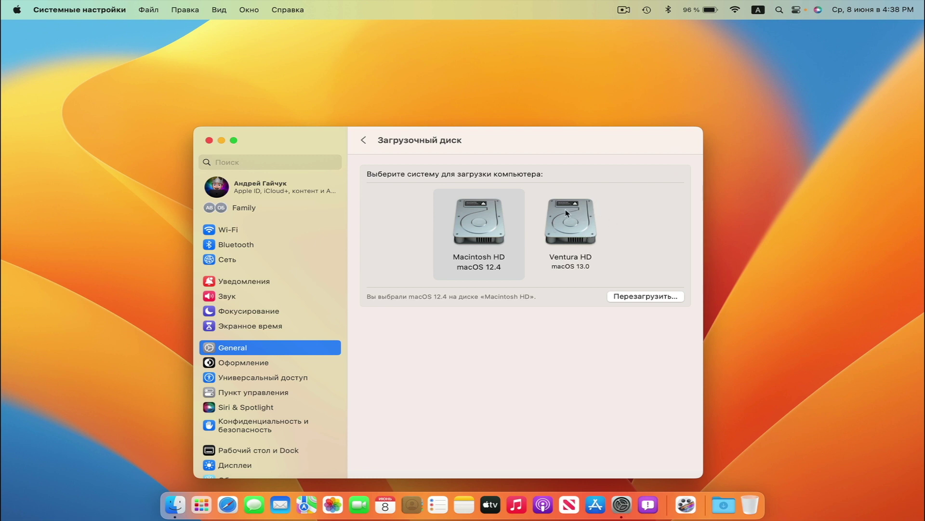
{"action": "key", "text": "super+bracketleft"}
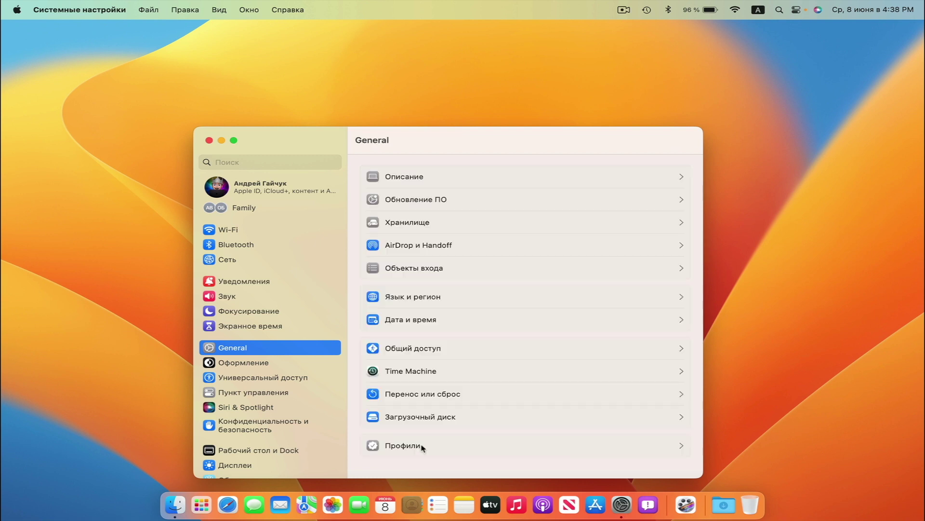
{"action": "left_click", "coordinate": [422, 447]}
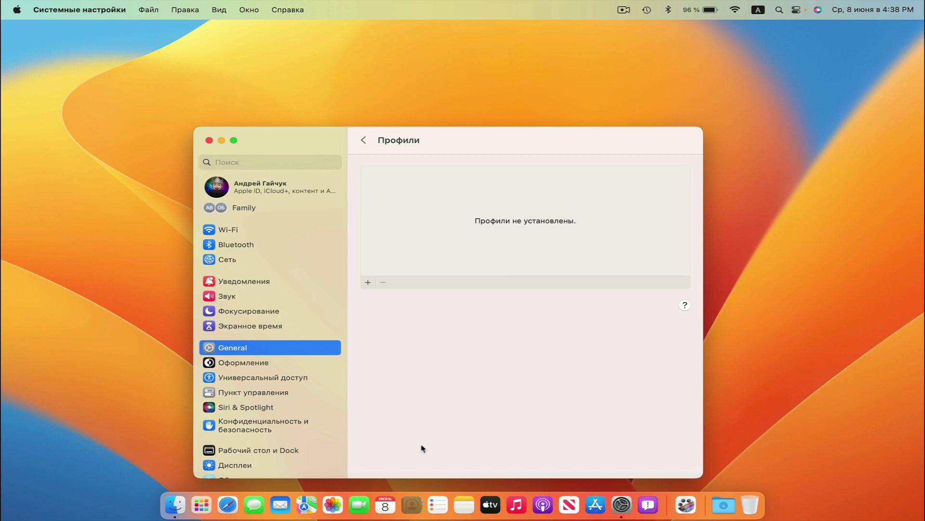
{"action": "left_click", "coordinate": [364, 141]}
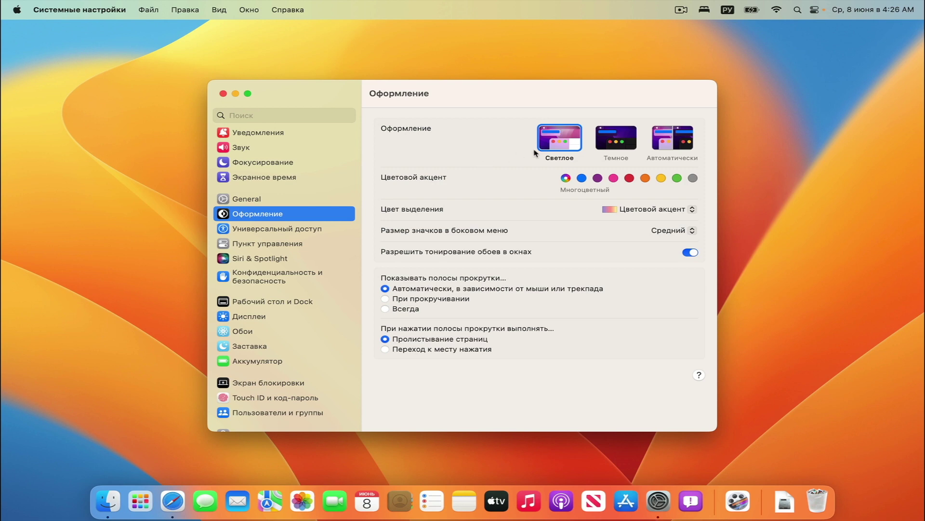
Switch appearance to Dark, then to Автоматически, and go to Универсальный доступ
{"action": "left_click", "coordinate": [618, 141]}
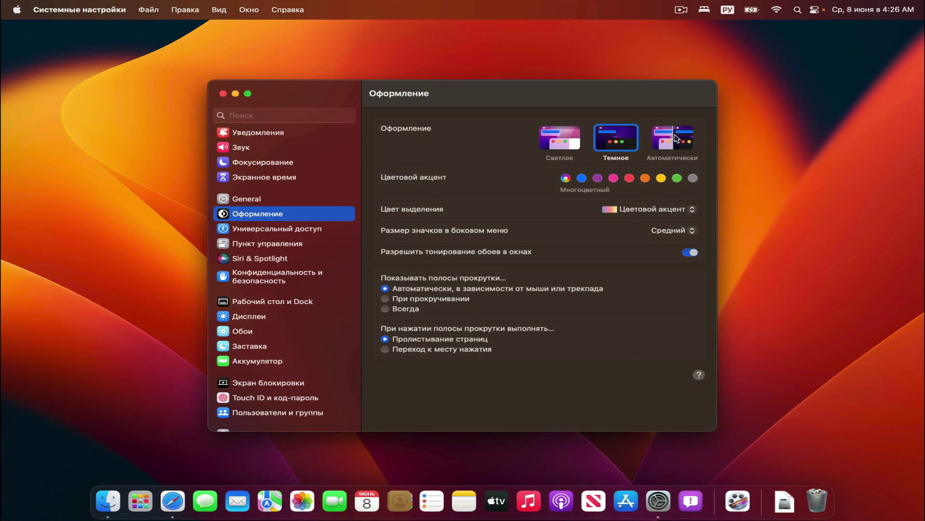
{"action": "left_click", "coordinate": [676, 139]}
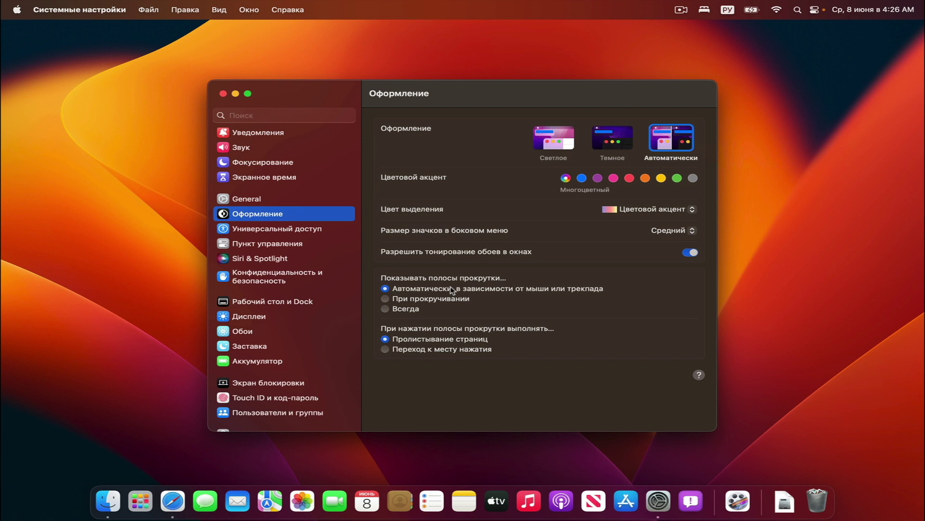
{"action": "left_click", "coordinate": [267, 234]}
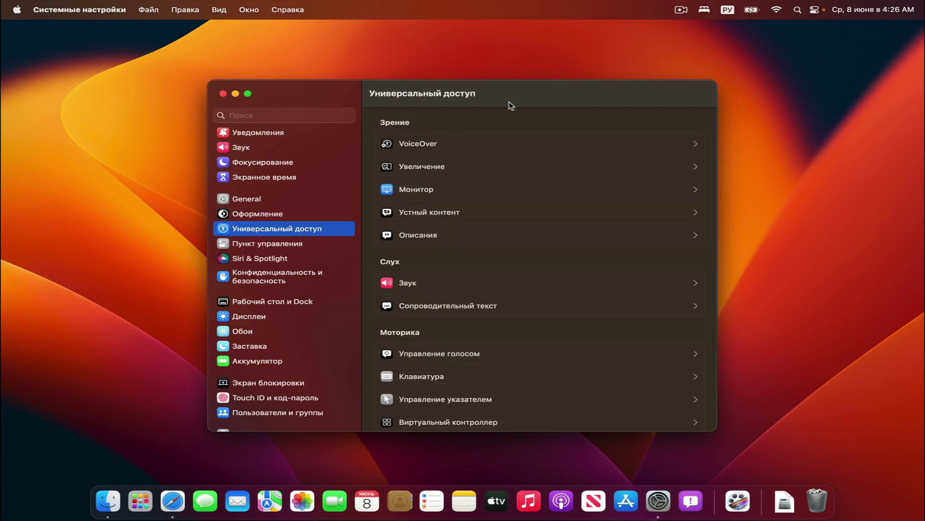
Check the Hearing Звук options listing AirPods, then go to Пункт управления
{"action": "scroll", "coordinate": [432, 192], "scroll_direction": "down", "scroll_amount": 3}
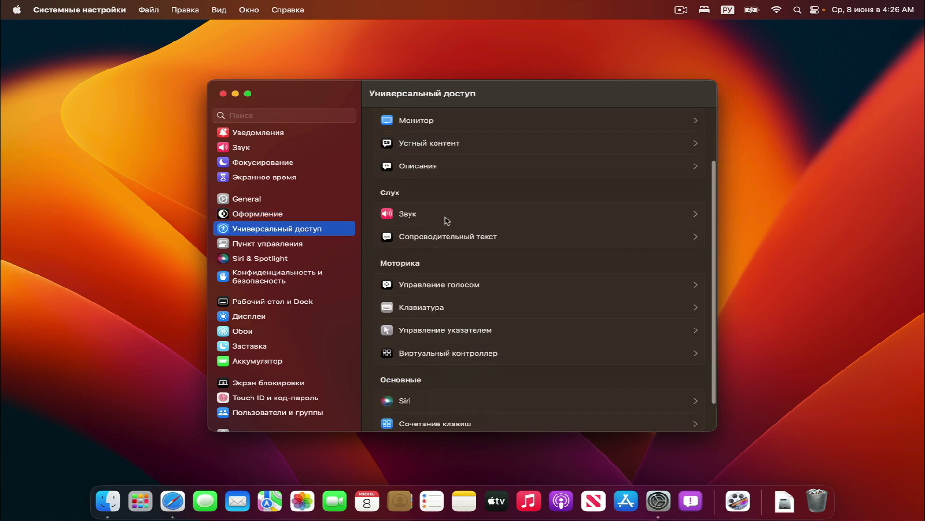
{"action": "left_click", "coordinate": [448, 215]}
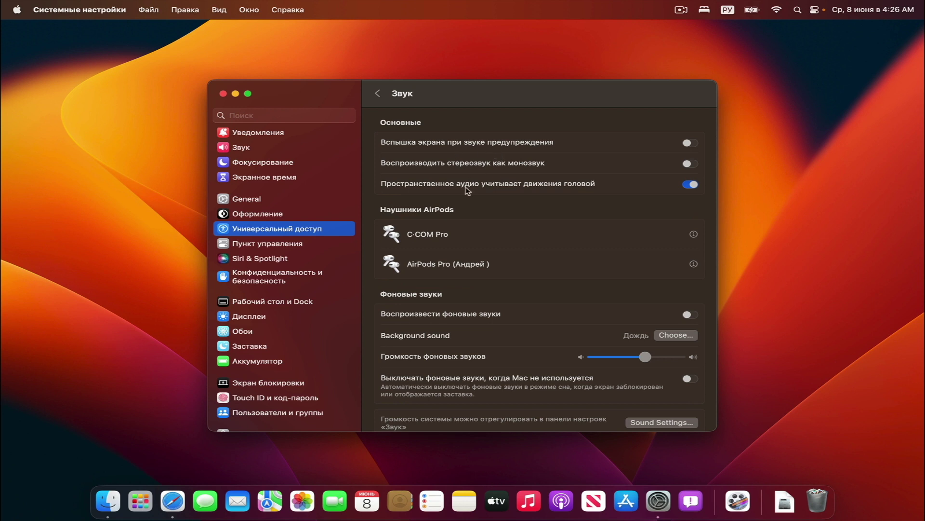
{"action": "scroll", "coordinate": [468, 190], "scroll_direction": "down", "scroll_amount": 3}
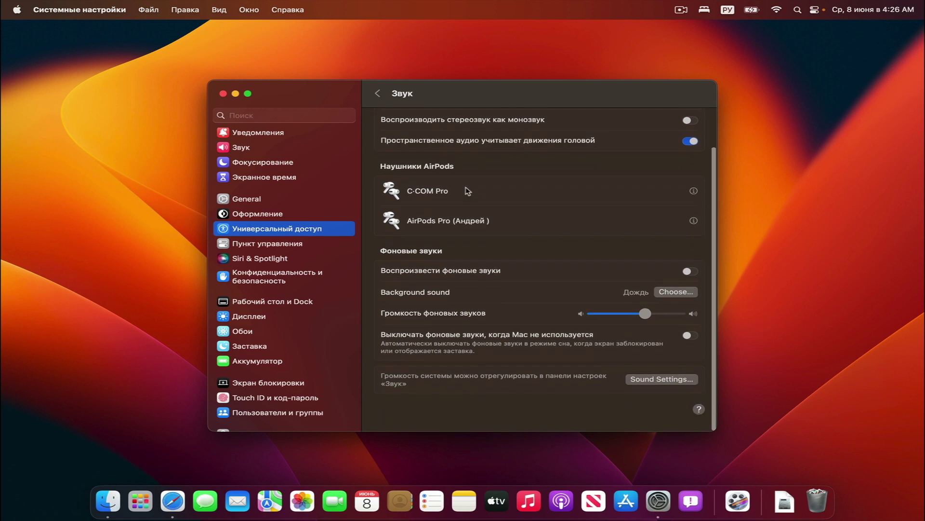
{"action": "left_click", "coordinate": [375, 94]}
{"action": "scroll", "coordinate": [452, 267], "scroll_direction": "down", "scroll_amount": 3}
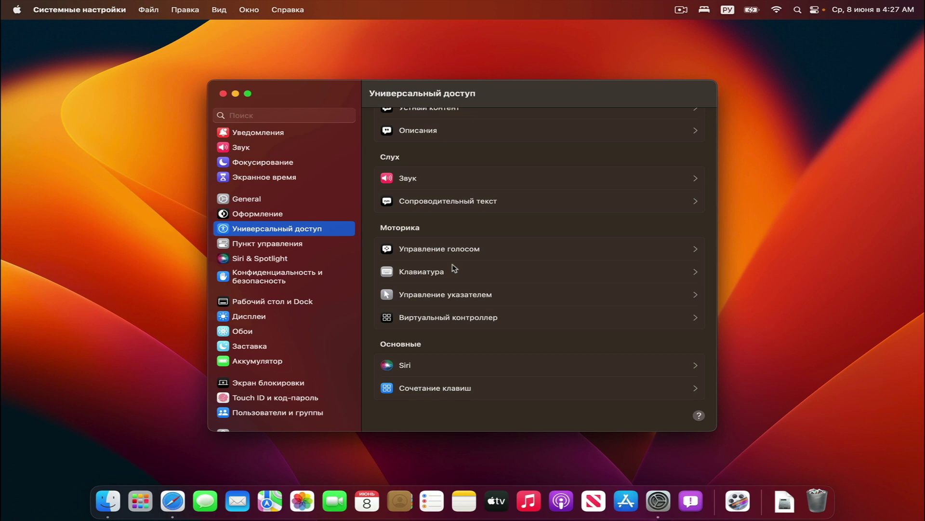
{"action": "left_click", "coordinate": [279, 245]}
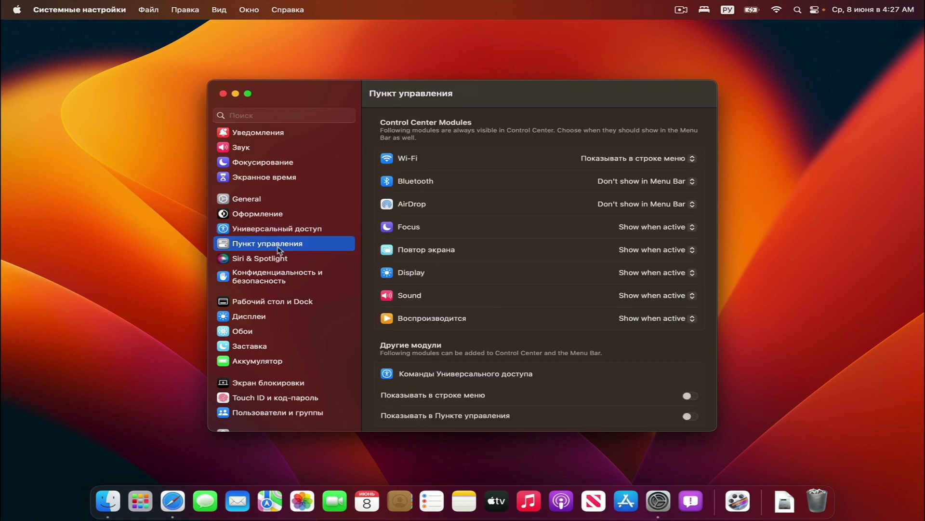
Set Bluetooth to Show in Menu Bar and check the result in Control Center
{"action": "left_click", "coordinate": [692, 182]}
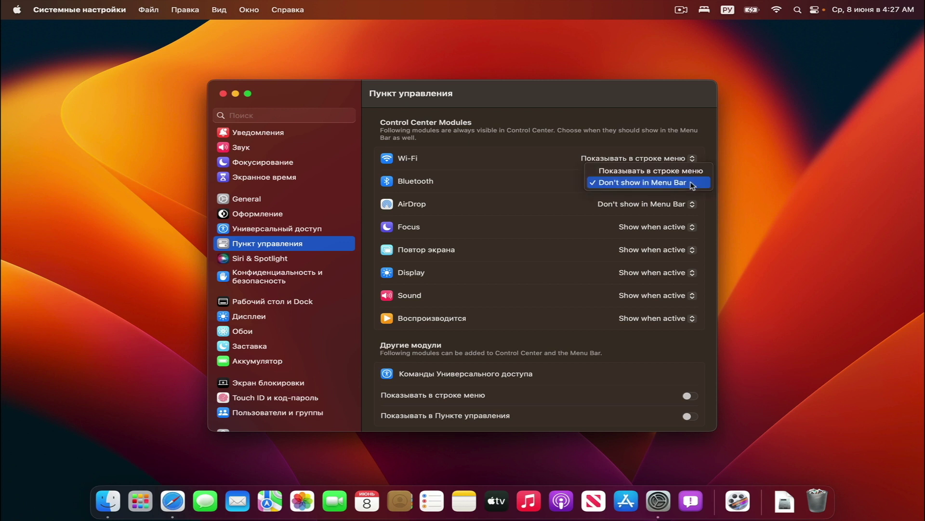
{"action": "left_click", "coordinate": [678, 172]}
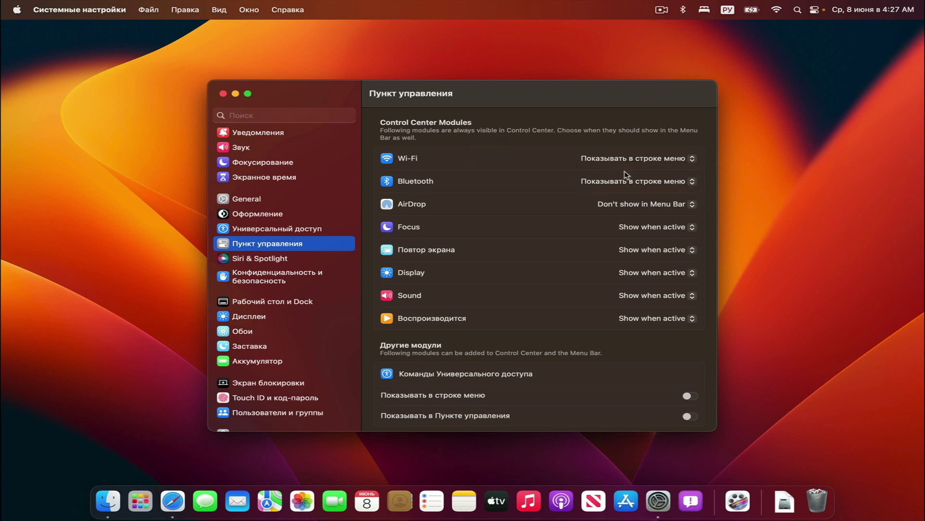
{"action": "left_click", "coordinate": [815, 9]}
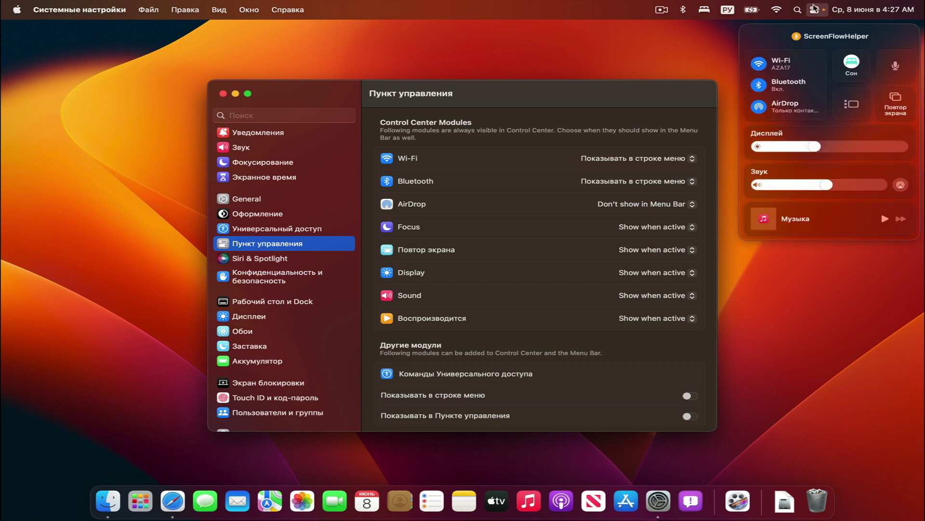
{"action": "left_click", "coordinate": [813, 10]}
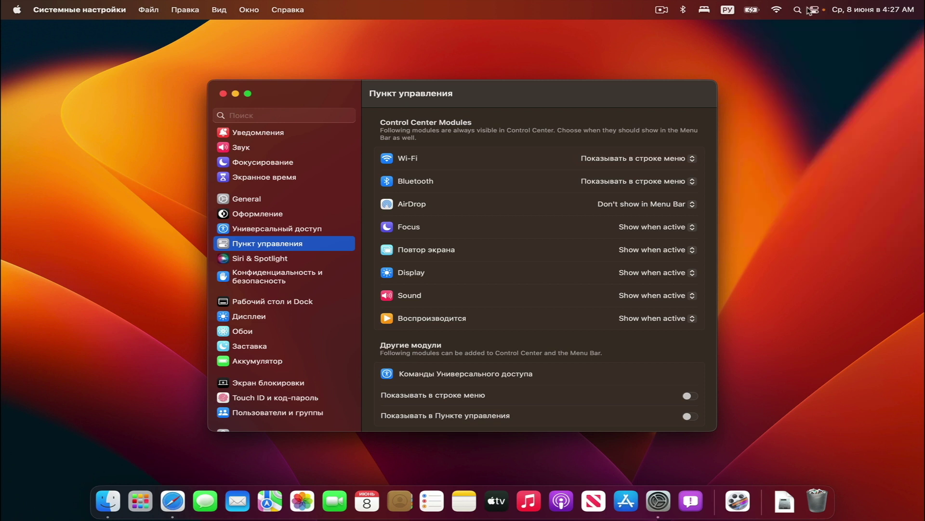
{"action": "left_click", "coordinate": [814, 10]}
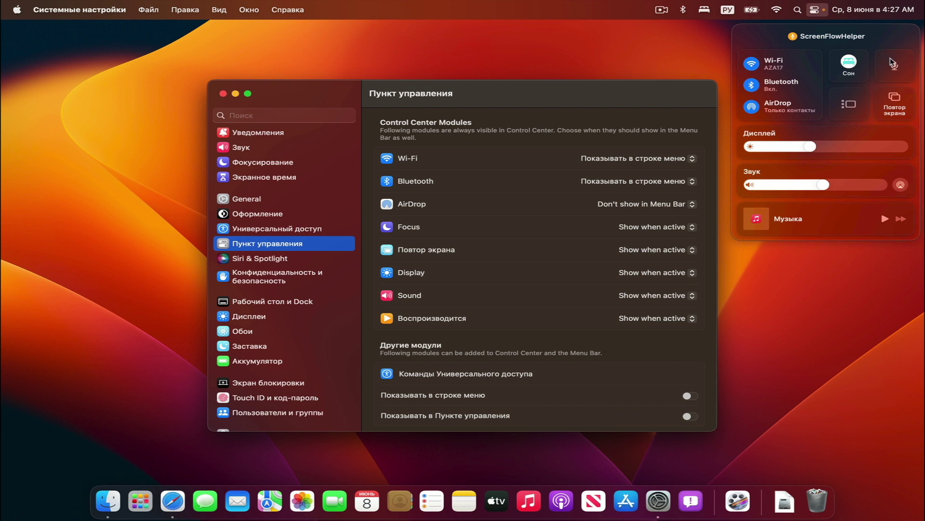
Switch AirDrop to Show in Menu Bar, then back to Don't Show
{"action": "left_click", "coordinate": [648, 204]}
{"action": "left_click", "coordinate": [641, 204]}
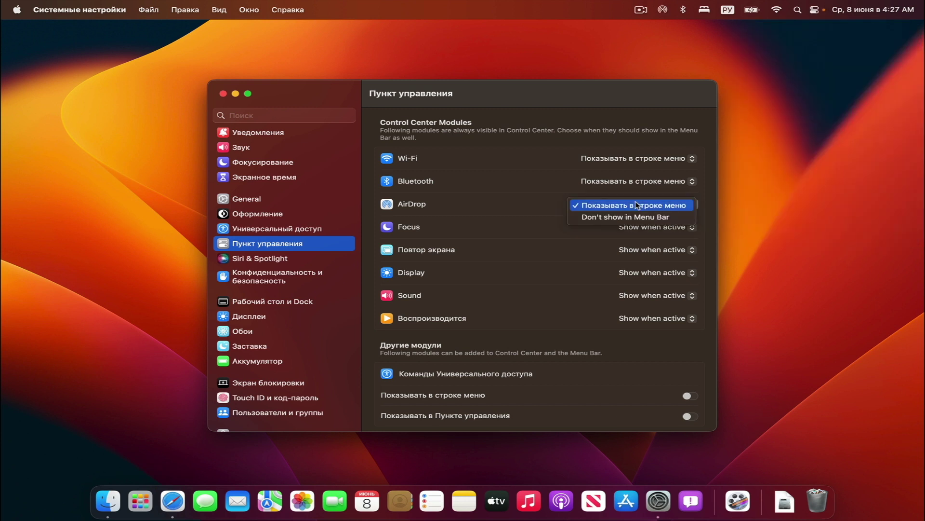
{"action": "left_click", "coordinate": [602, 217]}
{"action": "scroll", "coordinate": [530, 295], "scroll_direction": "down", "scroll_amount": 5}
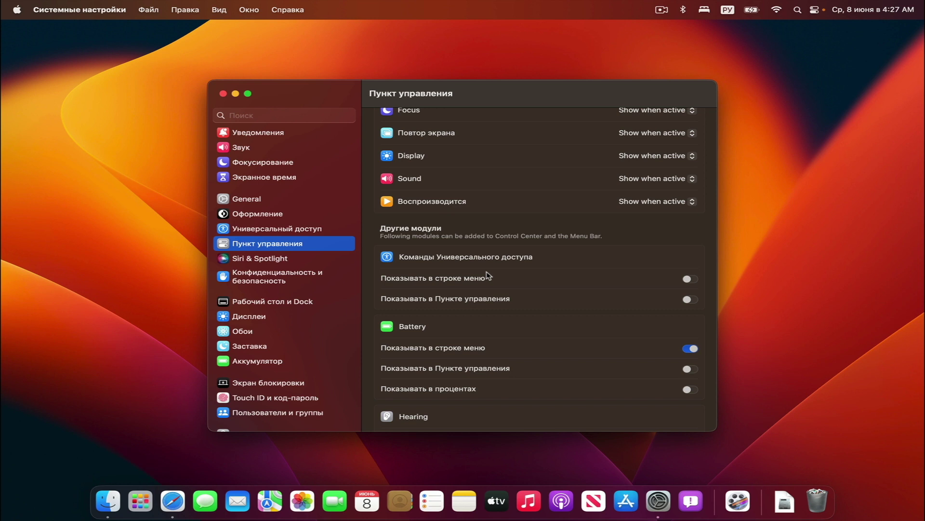
Add the Battery module to Control Center, preview it, then remove it again
{"action": "scroll", "coordinate": [486, 275], "scroll_direction": "down", "scroll_amount": 3}
{"action": "left_click", "coordinate": [691, 317]}
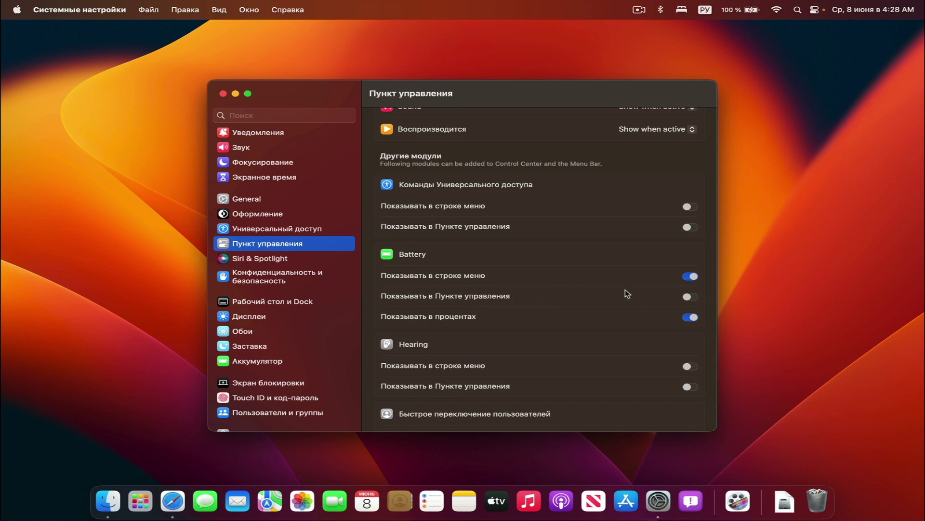
{"action": "left_click", "coordinate": [688, 296]}
{"action": "left_click", "coordinate": [816, 10]}
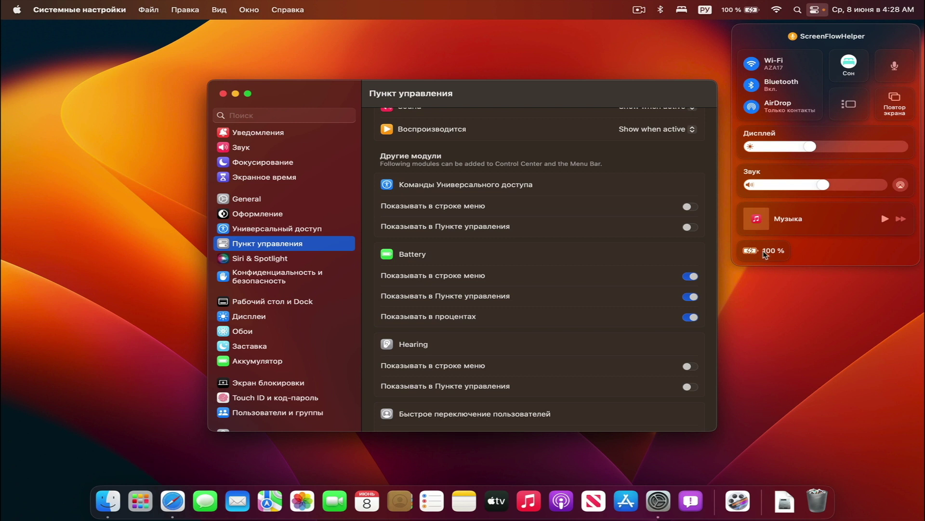
{"action": "left_click", "coordinate": [593, 343]}
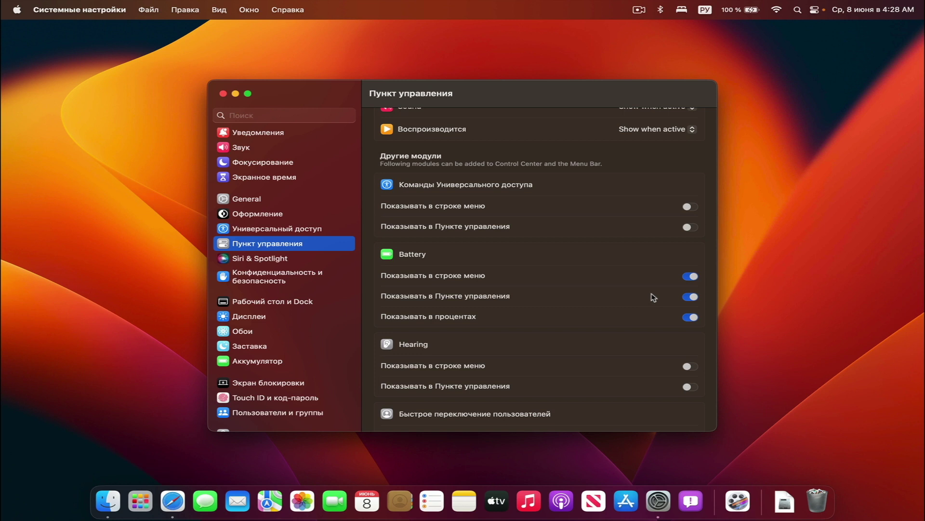
{"action": "left_click", "coordinate": [690, 296]}
Show keyboard brightness in the menu bar, preview its slider, then hide it again
{"action": "scroll", "coordinate": [495, 285], "scroll_direction": "down", "scroll_amount": 5}
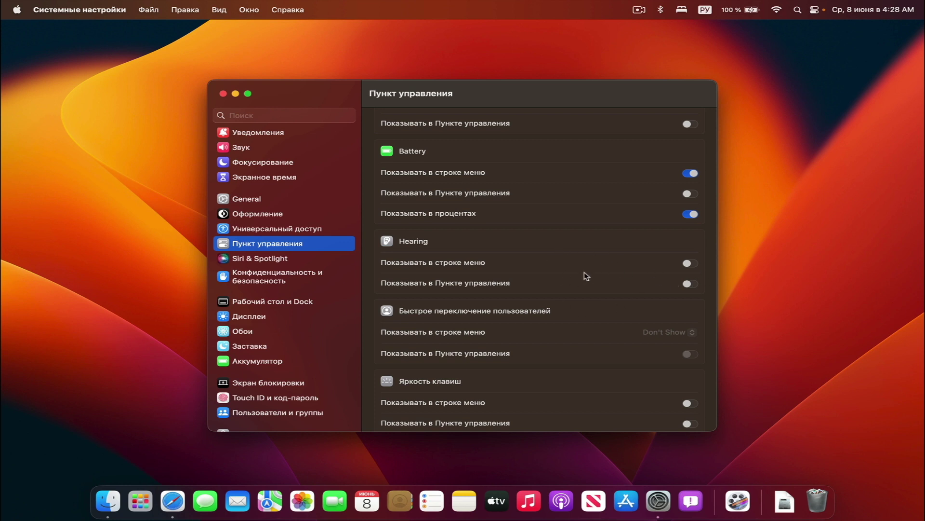
{"action": "scroll", "coordinate": [587, 276], "scroll_direction": "down", "scroll_amount": 5}
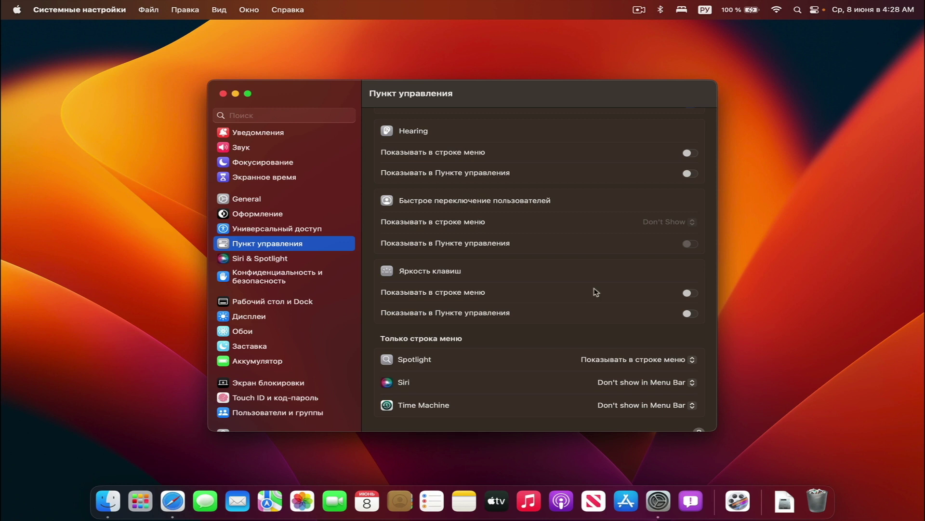
{"action": "left_click", "coordinate": [689, 293]}
{"action": "left_click", "coordinate": [640, 10]}
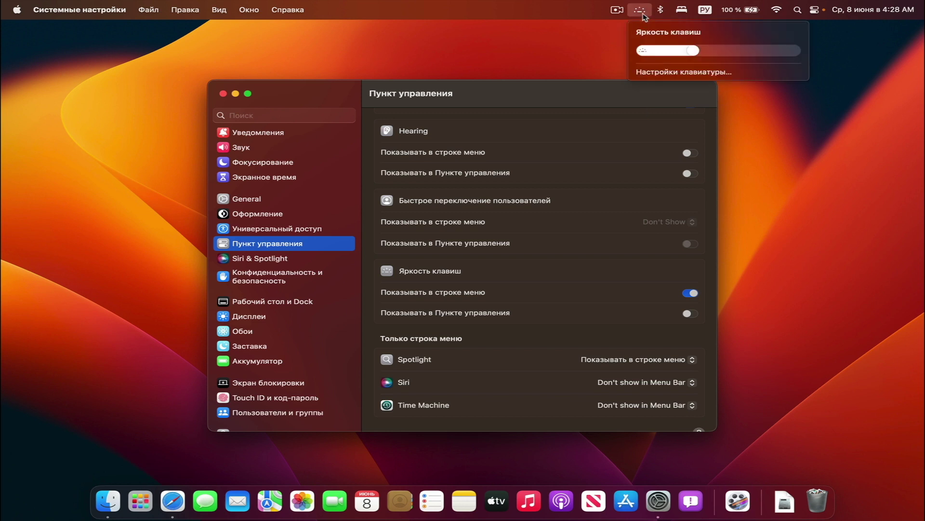
{"action": "left_click", "coordinate": [690, 292]}
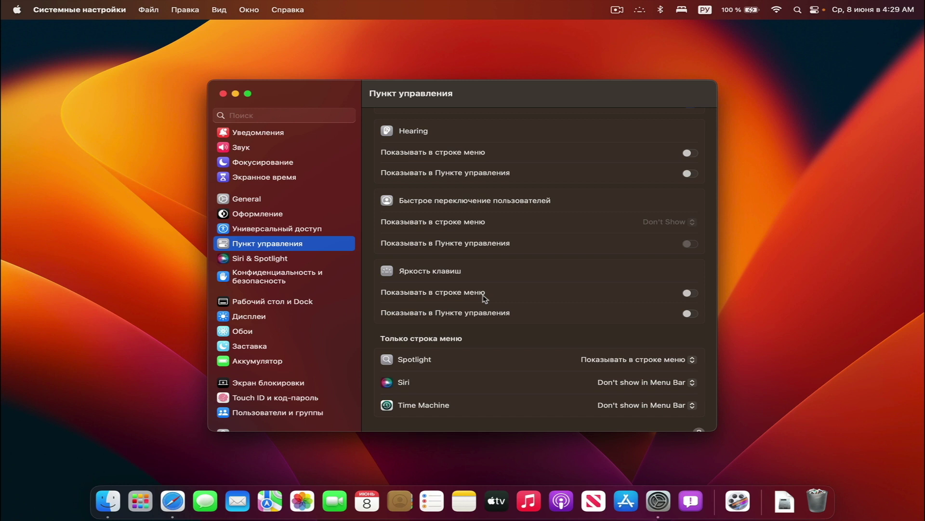
{"action": "scroll", "coordinate": [484, 297], "scroll_direction": "down", "scroll_amount": 2}
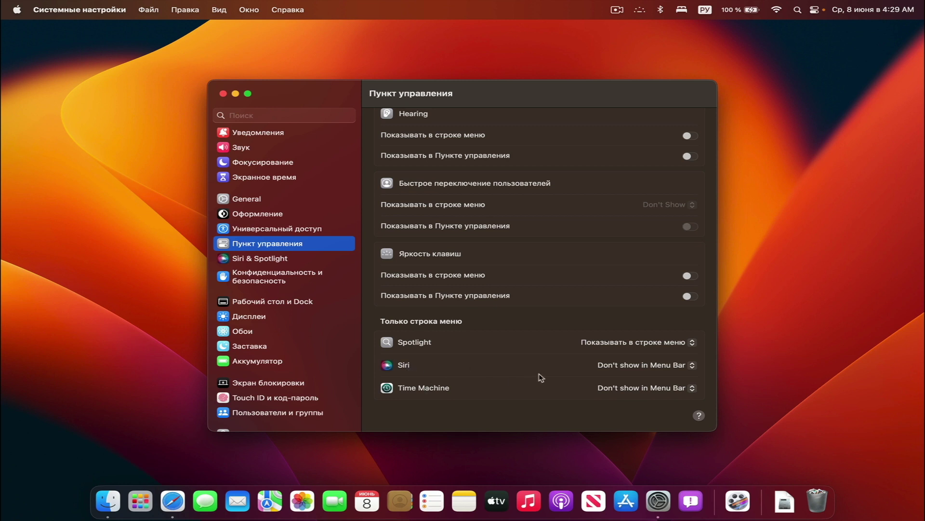
Set Time Machine and Siri to 'Показывать в строке меню' so both appear in the menu bar
{"action": "left_click", "coordinate": [609, 386]}
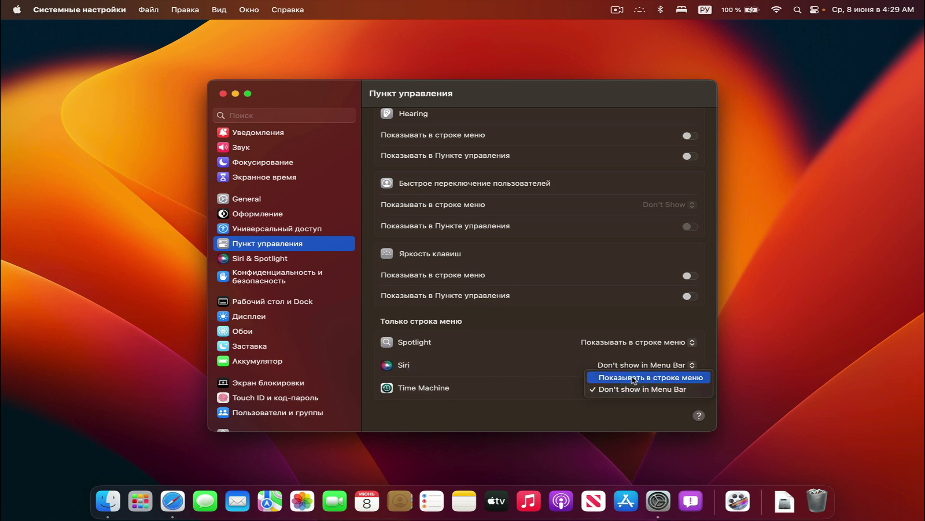
{"action": "left_click", "coordinate": [634, 378]}
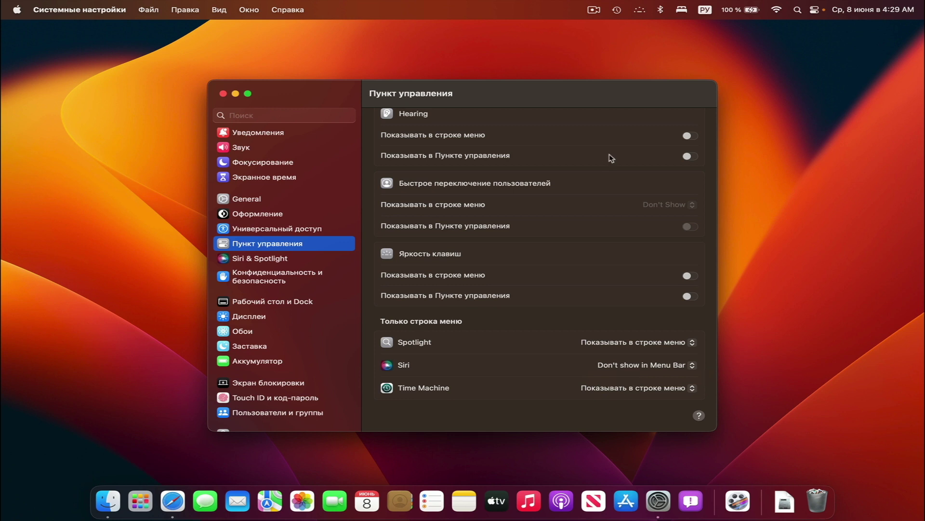
{"action": "left_click", "coordinate": [615, 6]}
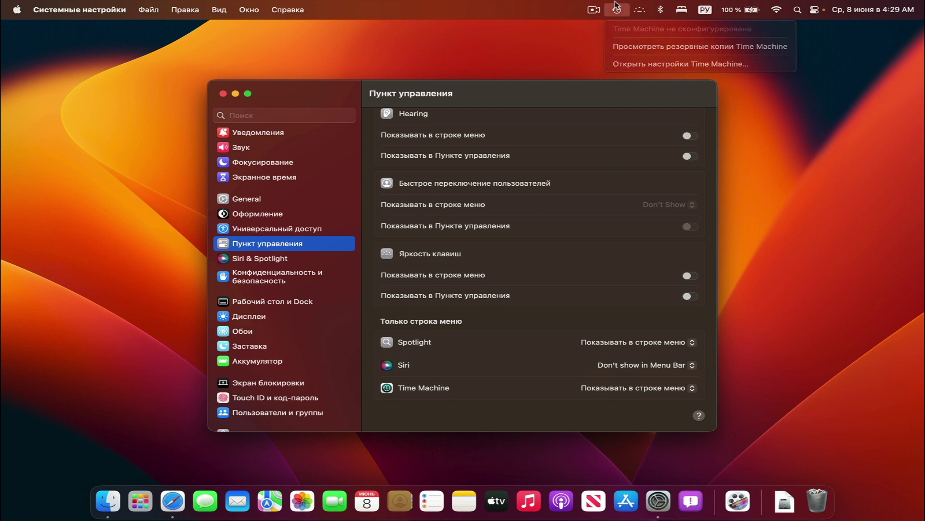
{"action": "left_click", "coordinate": [615, 5]}
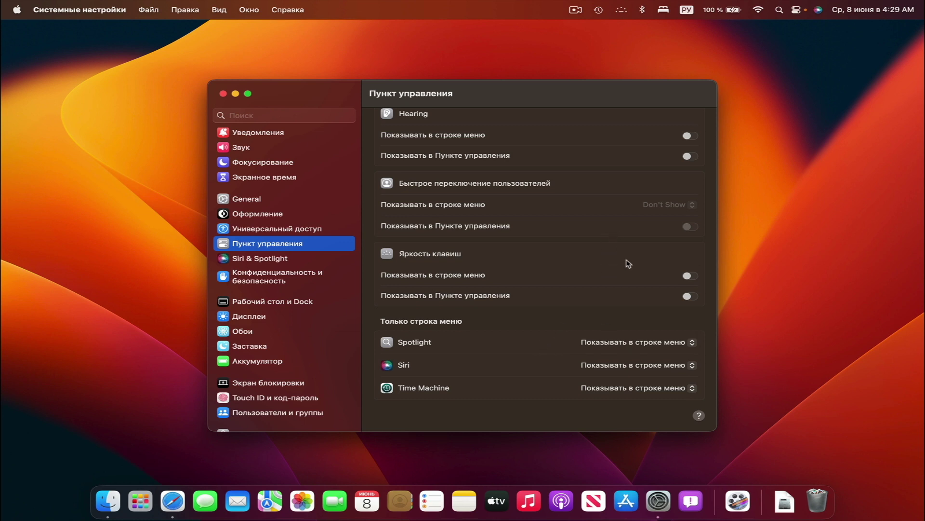
Check the menu-bar status items, then go to the Siri & Spotlight pane
{"action": "left_click", "coordinate": [623, 10]}
{"action": "left_click", "coordinate": [622, 10]}
{"action": "left_click", "coordinate": [622, 6]}
{"action": "left_click", "coordinate": [621, 7]}
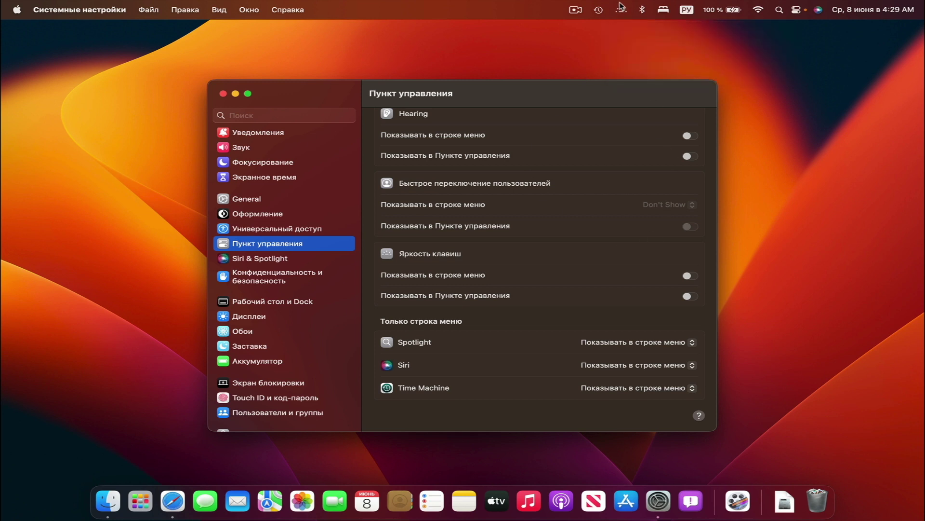
{"action": "left_click", "coordinate": [281, 260]}
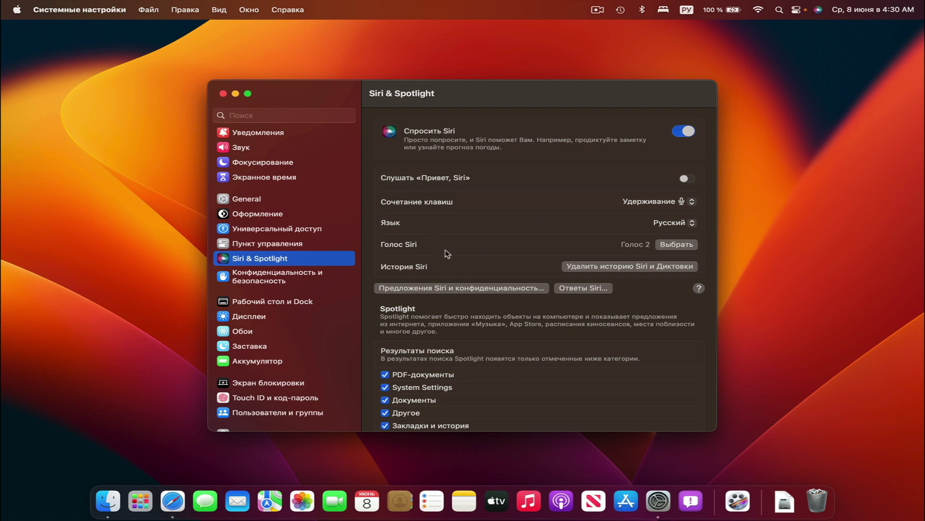
Scroll through the enabled Spotlight search result categories, then go to Конфиденциальность и безопасность
{"action": "scroll", "coordinate": [489, 273], "scroll_direction": "down", "scroll_amount": 5}
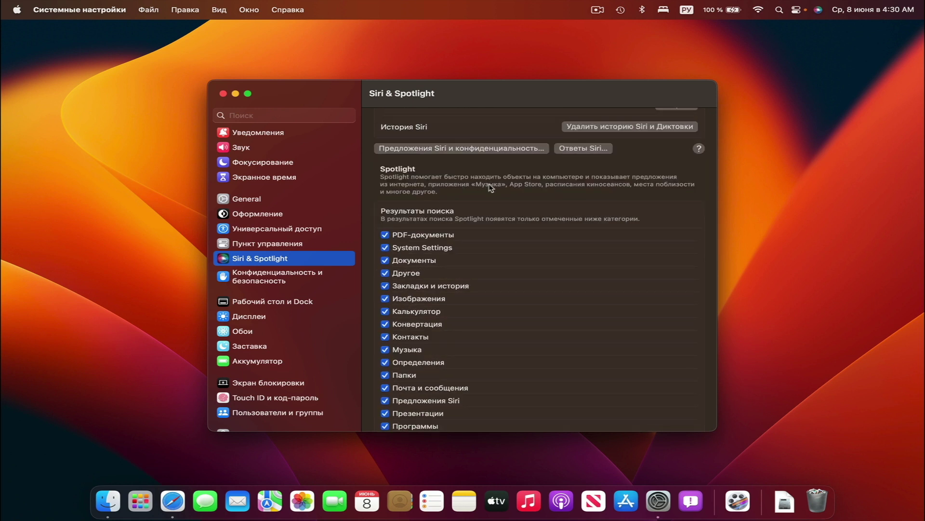
{"action": "scroll", "coordinate": [455, 326], "scroll_direction": "down", "scroll_amount": 3}
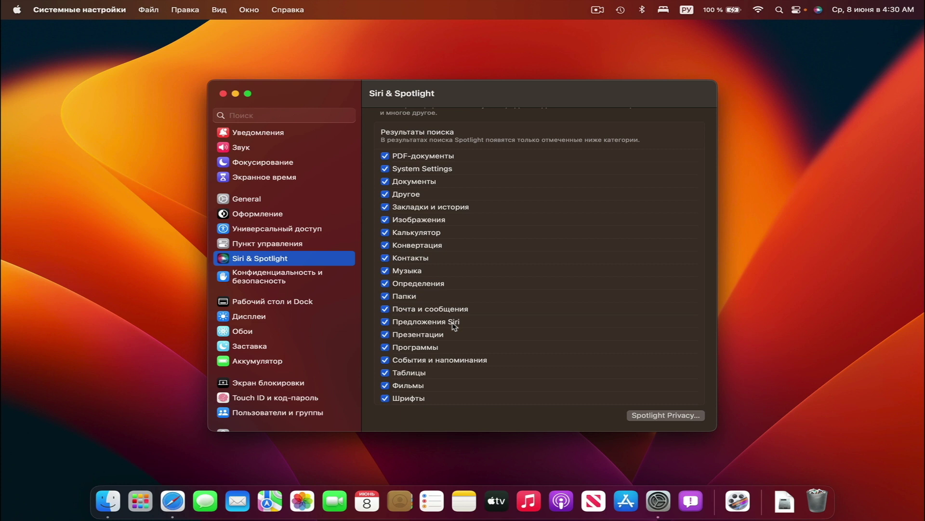
{"action": "left_click", "coordinate": [277, 284]}
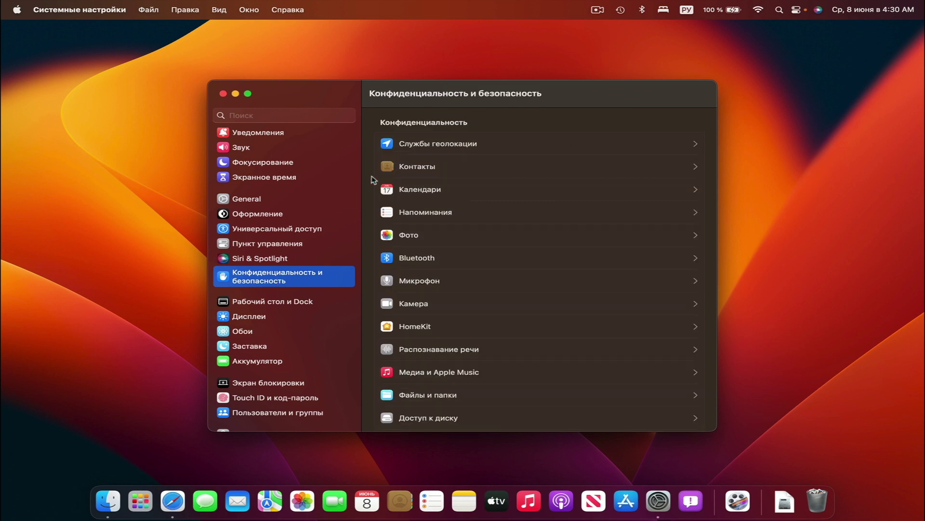
View which apps may access Контакты, then return and scroll the privacy list
{"action": "left_click", "coordinate": [456, 161]}
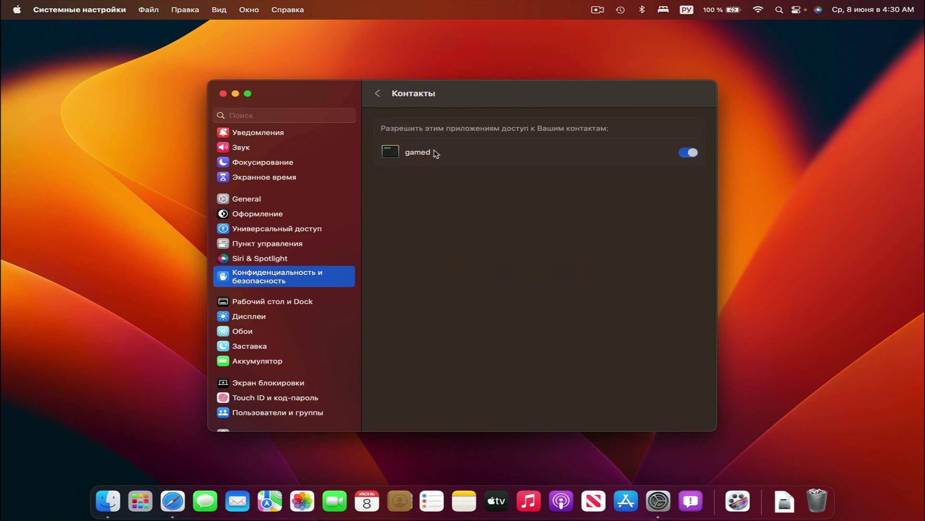
{"action": "left_click", "coordinate": [379, 93]}
{"action": "scroll", "coordinate": [437, 314], "scroll_direction": "down", "scroll_amount": 10}
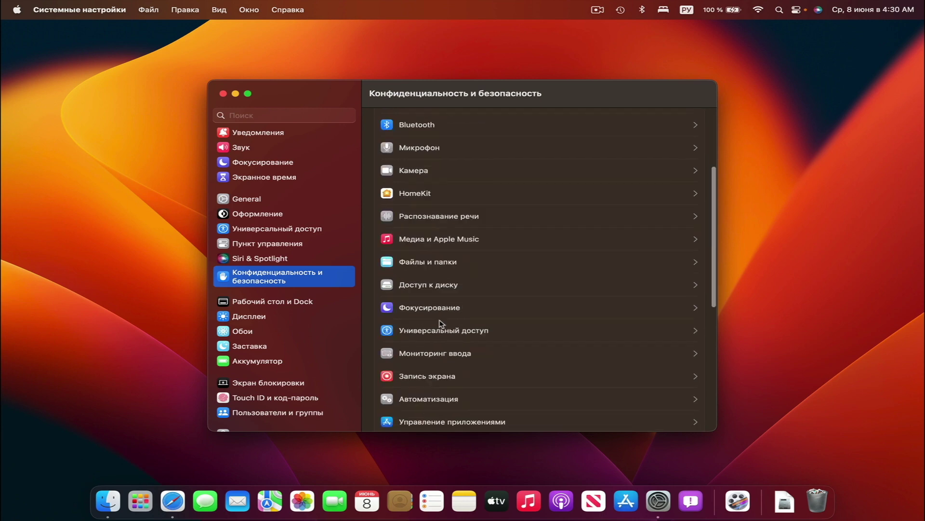
{"action": "scroll", "coordinate": [440, 323], "scroll_direction": "up", "scroll_amount": 12}
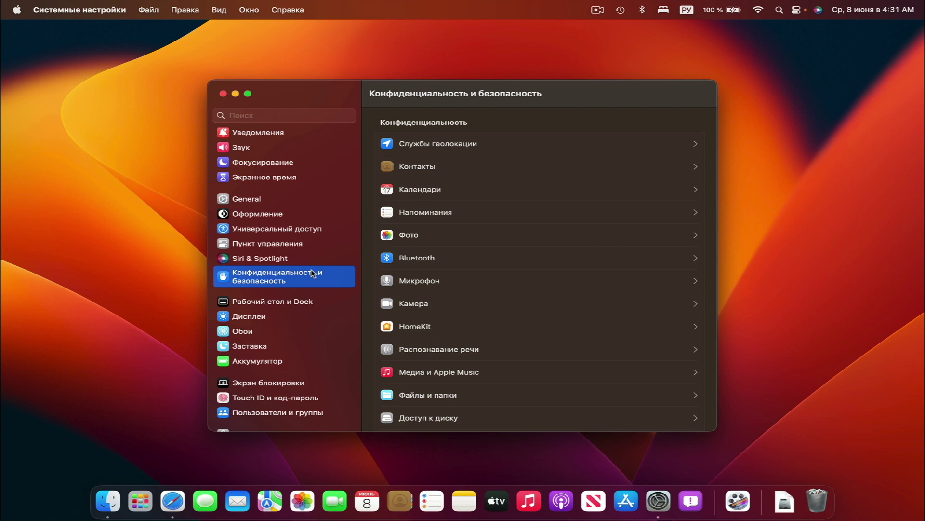
In Desktop & Dock, make the Dock slightly smaller and turn on magnification
{"action": "left_click", "coordinate": [294, 302]}
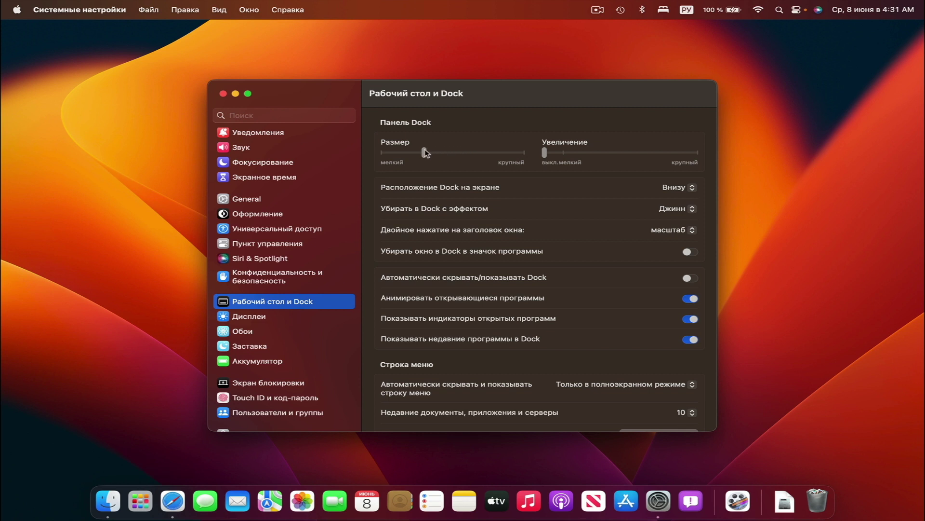
{"action": "left_click_drag", "start_coordinate": [426, 154], "coordinate": [415, 153]}
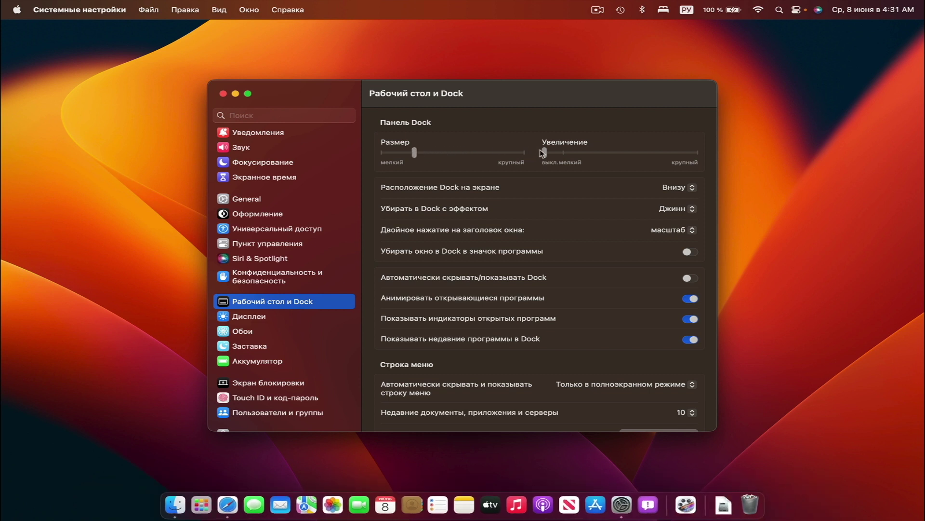
{"action": "left_click_drag", "start_coordinate": [550, 155], "coordinate": [596, 155]}
Try grouping windows by application, then switch it back off
{"action": "scroll", "coordinate": [490, 248], "scroll_direction": "down", "scroll_amount": 3}
{"action": "scroll", "coordinate": [490, 248], "scroll_direction": "down", "scroll_amount": 5}
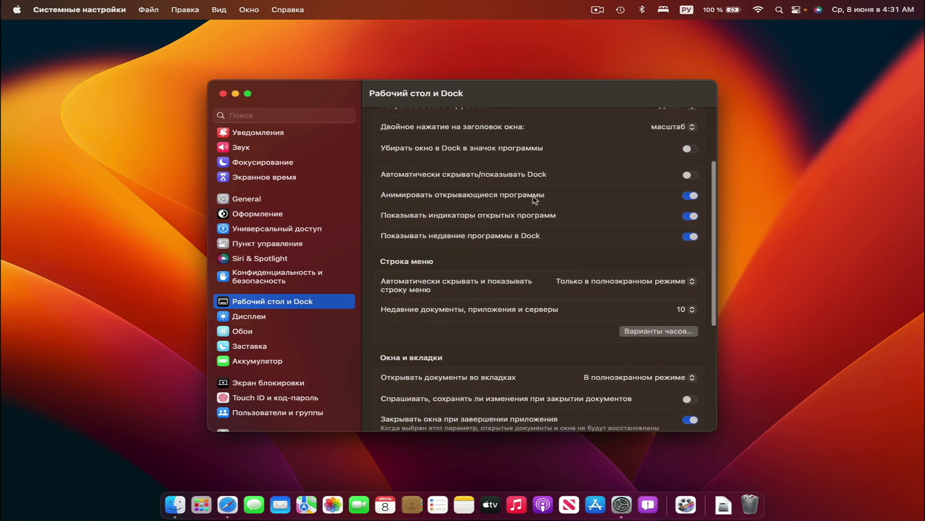
{"action": "scroll", "coordinate": [534, 199], "scroll_direction": "down", "scroll_amount": 7}
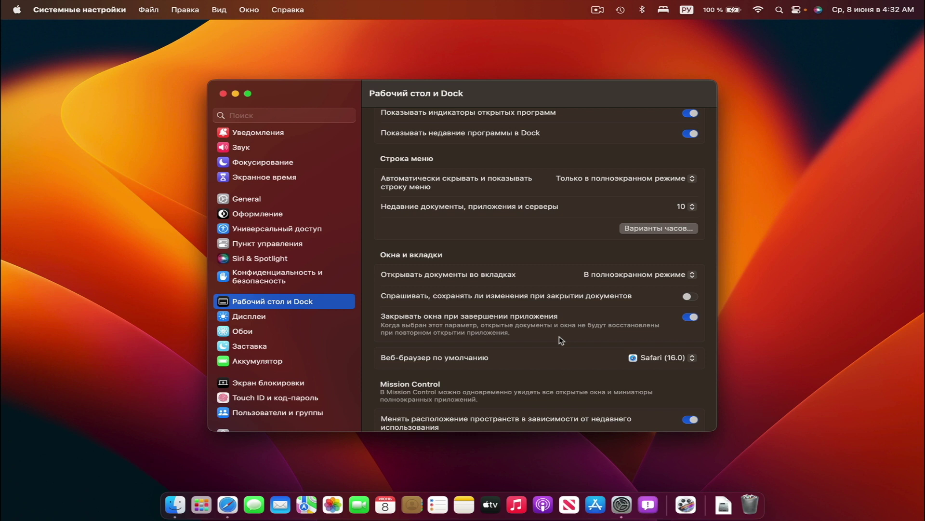
{"action": "scroll", "coordinate": [561, 340], "scroll_direction": "down", "scroll_amount": 5}
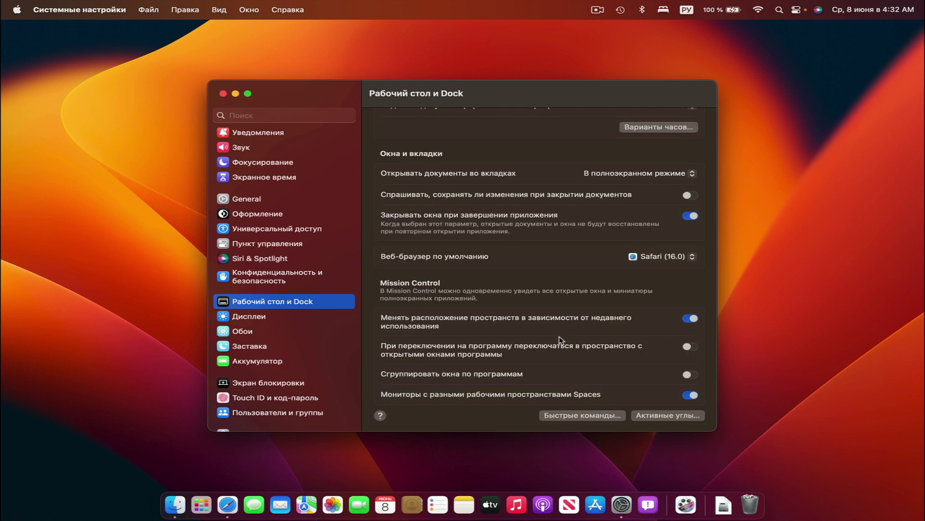
{"action": "left_click", "coordinate": [689, 375]}
{"action": "left_click", "coordinate": [690, 375]}
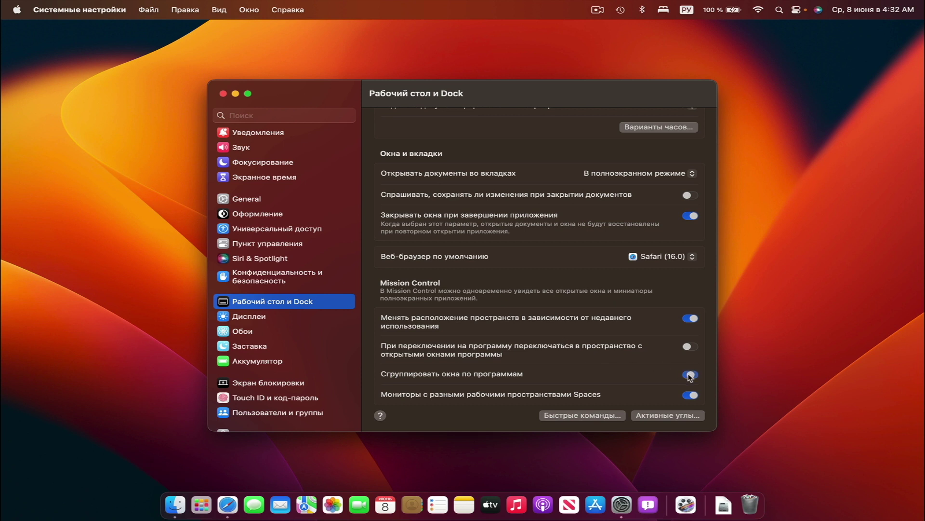
Turn on Stage Manager from Control Center, then go to the Дисплеи settings
{"action": "left_click", "coordinate": [796, 11]}
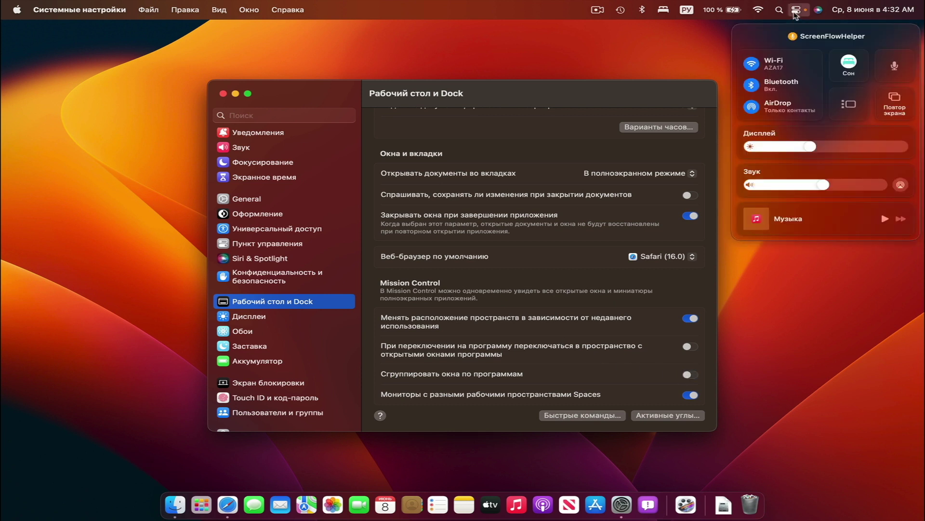
{"action": "left_click", "coordinate": [849, 106]}
{"action": "left_click", "coordinate": [787, 178]}
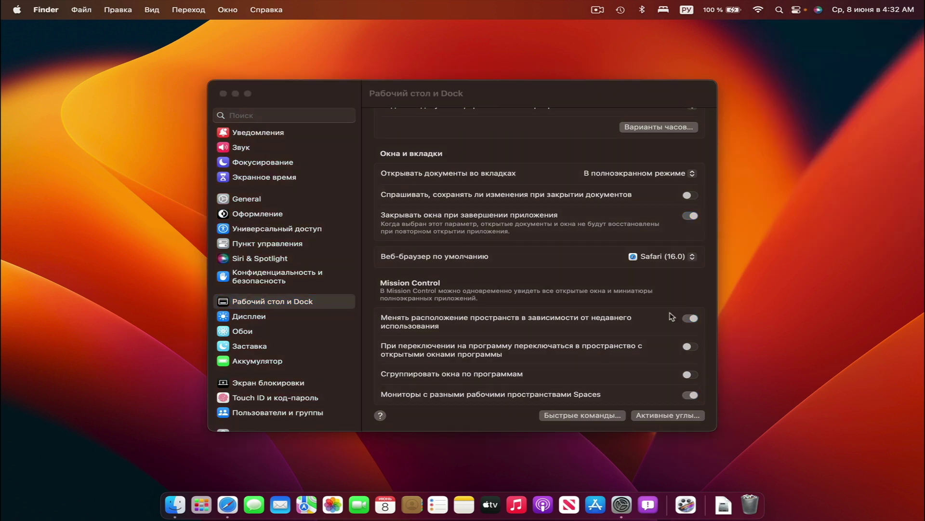
{"action": "left_click", "coordinate": [528, 335]}
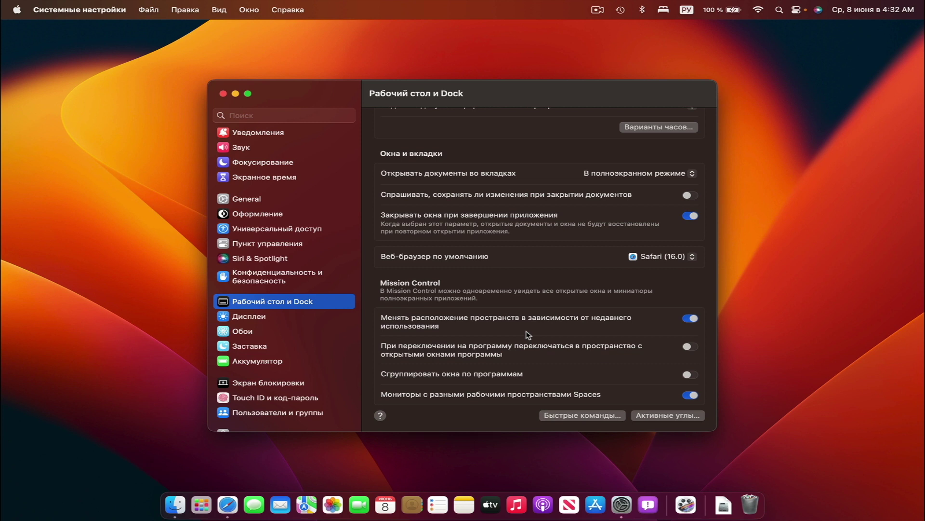
{"action": "left_click", "coordinate": [259, 321]}
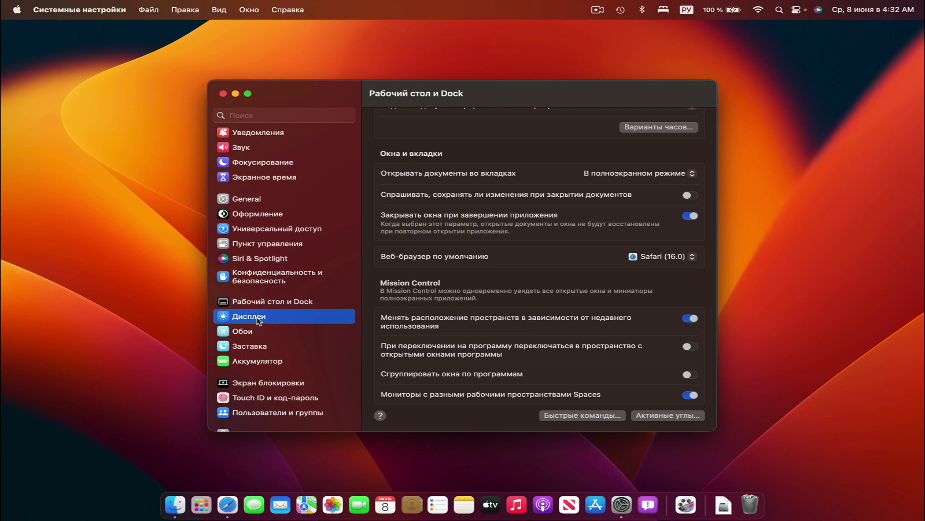
{"action": "left_click", "coordinate": [619, 203]}
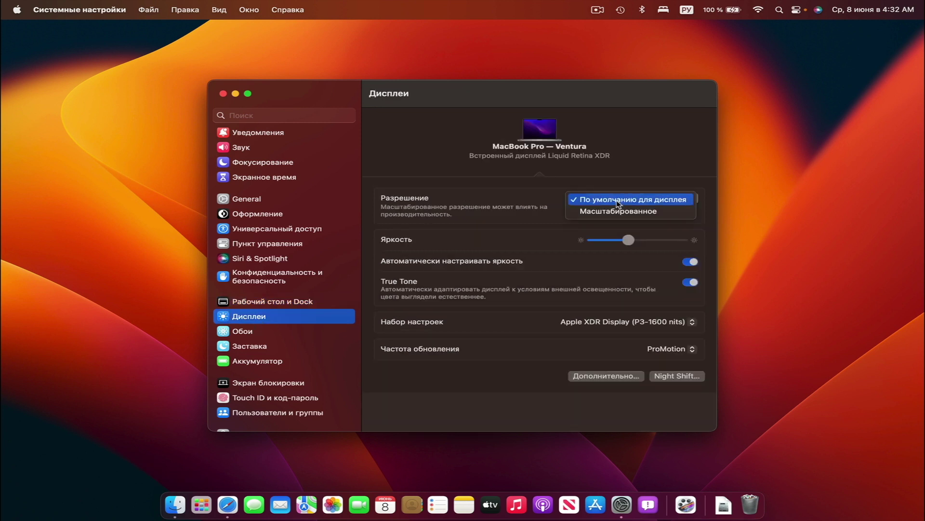
{"action": "left_click", "coordinate": [619, 212]}
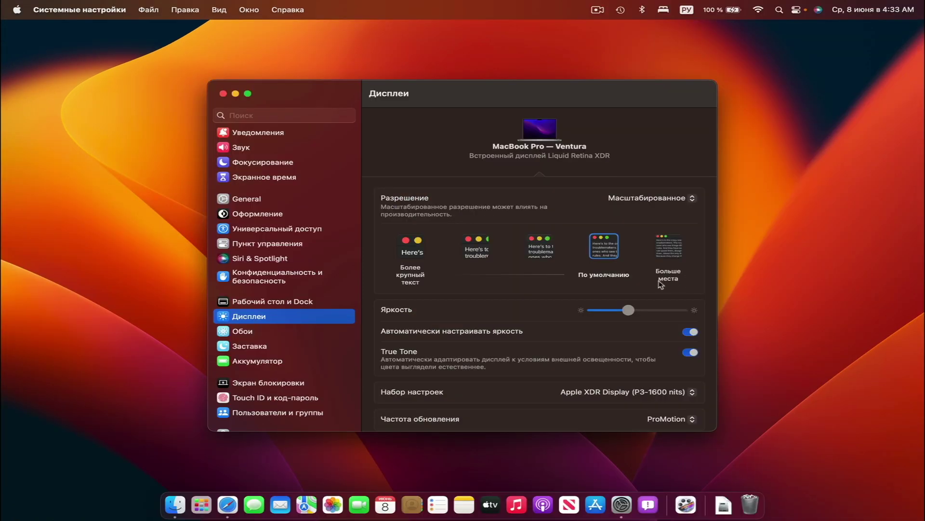
{"action": "left_click", "coordinate": [539, 246]}
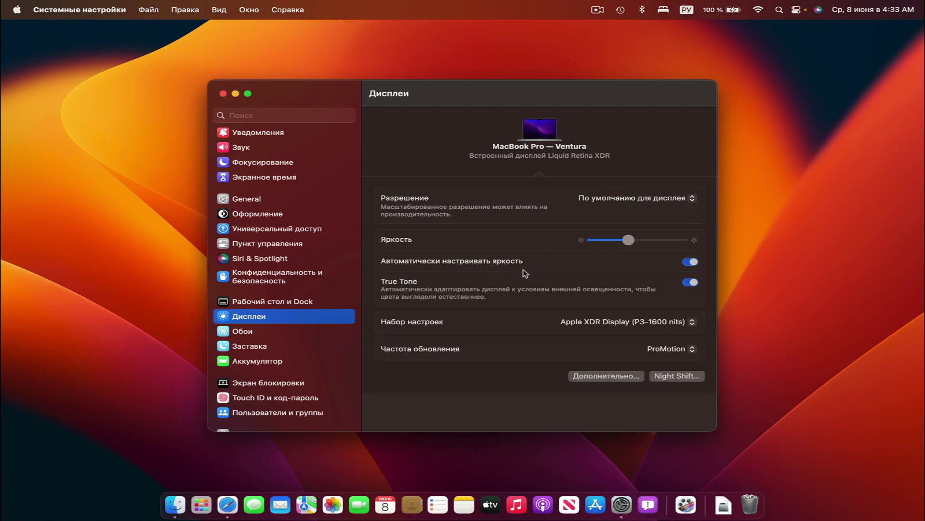
{"action": "left_click", "coordinate": [565, 321]}
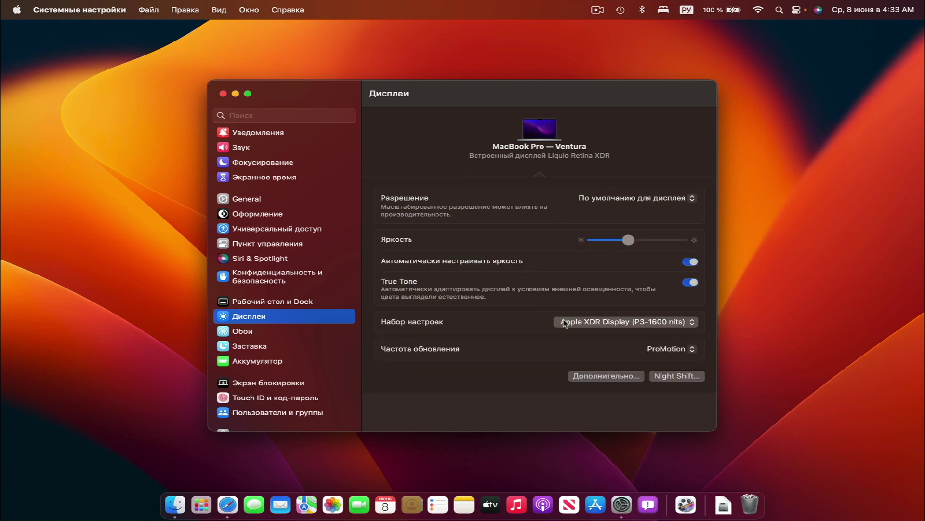
{"action": "left_click", "coordinate": [565, 322]}
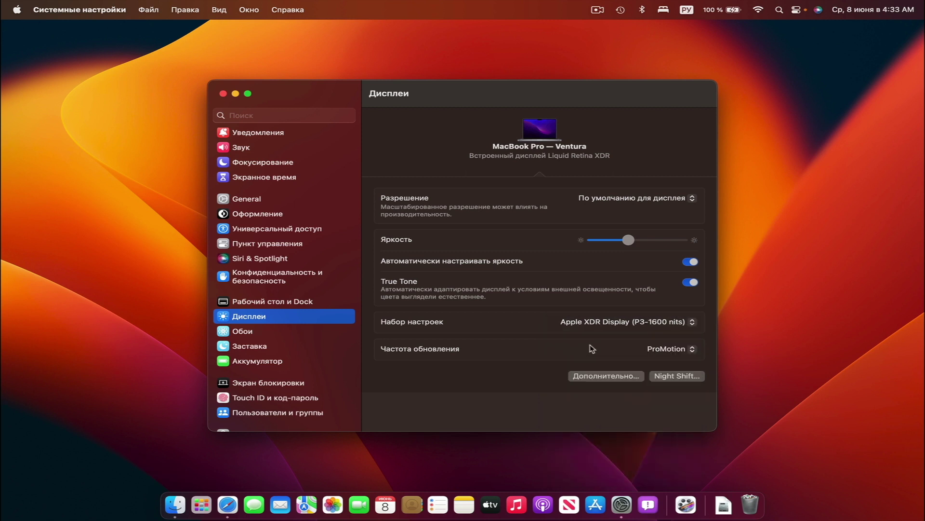
{"action": "left_click", "coordinate": [670, 351]}
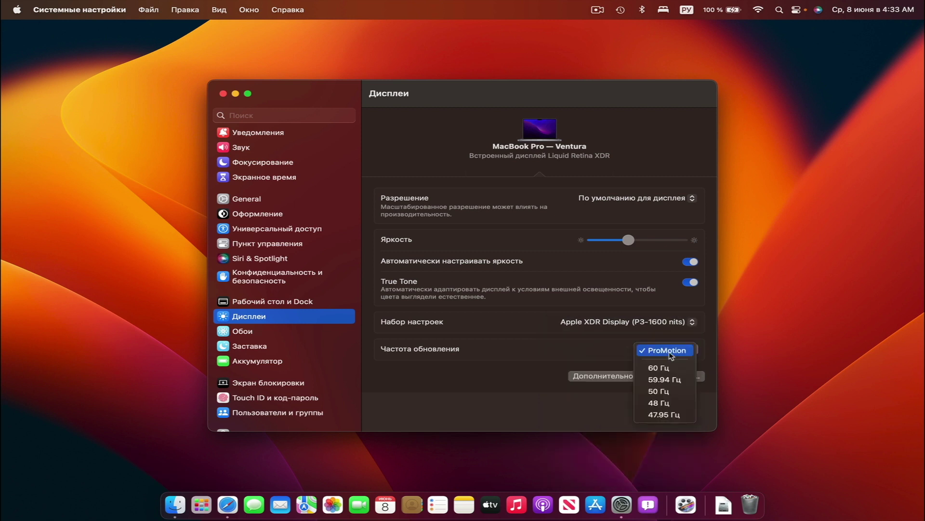
{"action": "left_click", "coordinate": [565, 350]}
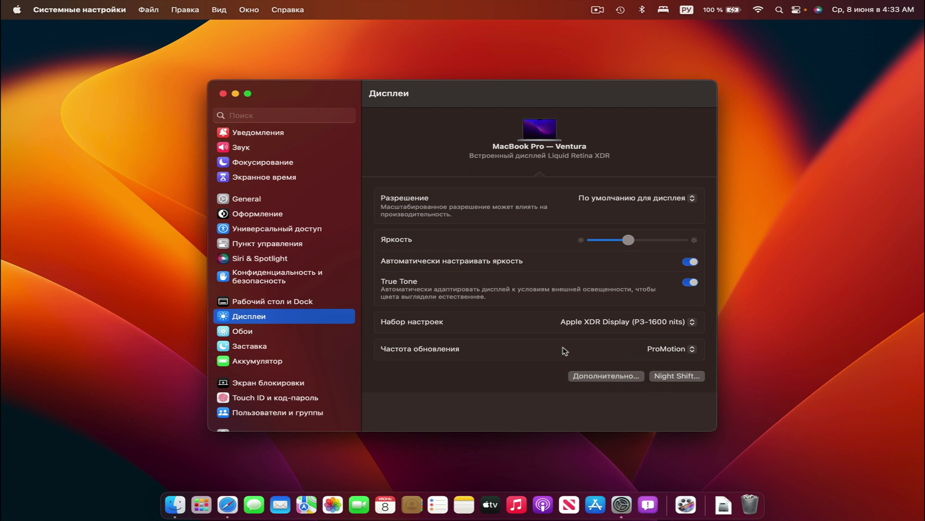
In Wallpaper, show all 19 colours and set the desktop to Ochre
{"action": "left_click", "coordinate": [292, 332]}
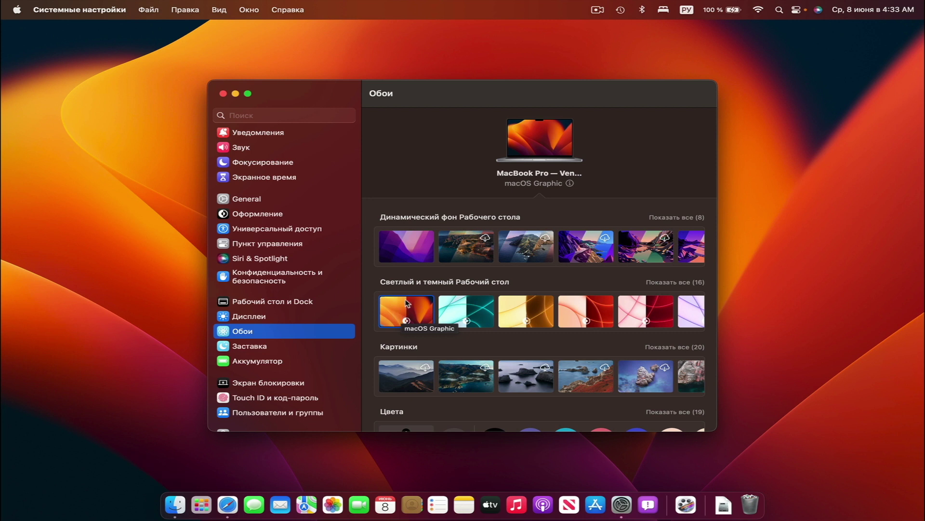
{"action": "scroll", "coordinate": [408, 304], "scroll_direction": "down", "scroll_amount": 3}
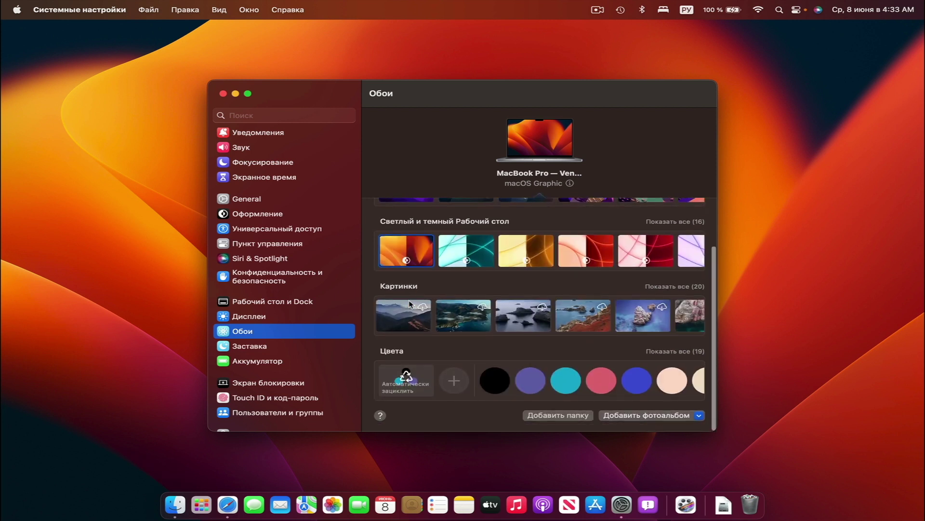
{"action": "left_click", "coordinate": [672, 352]}
{"action": "scroll", "coordinate": [497, 357], "scroll_direction": "down", "scroll_amount": 4}
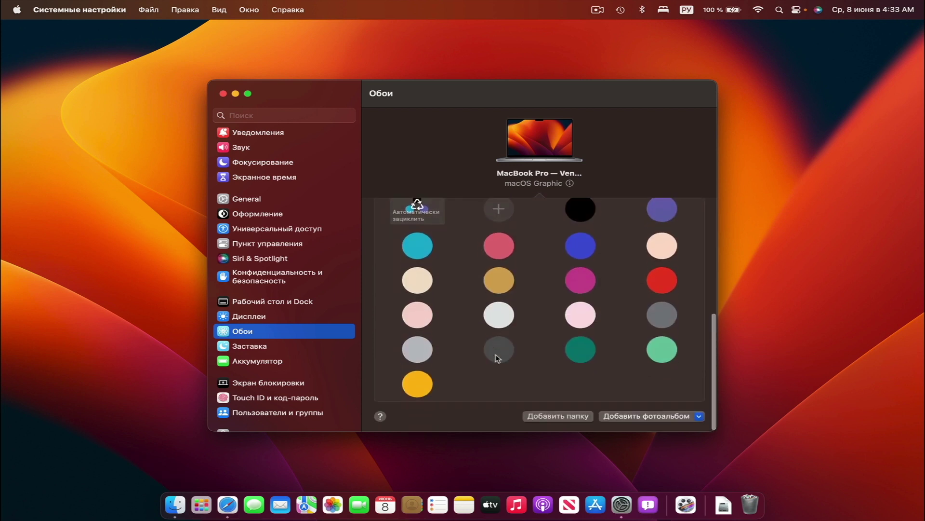
{"action": "left_click", "coordinate": [424, 379]}
{"action": "left_click", "coordinate": [501, 278]}
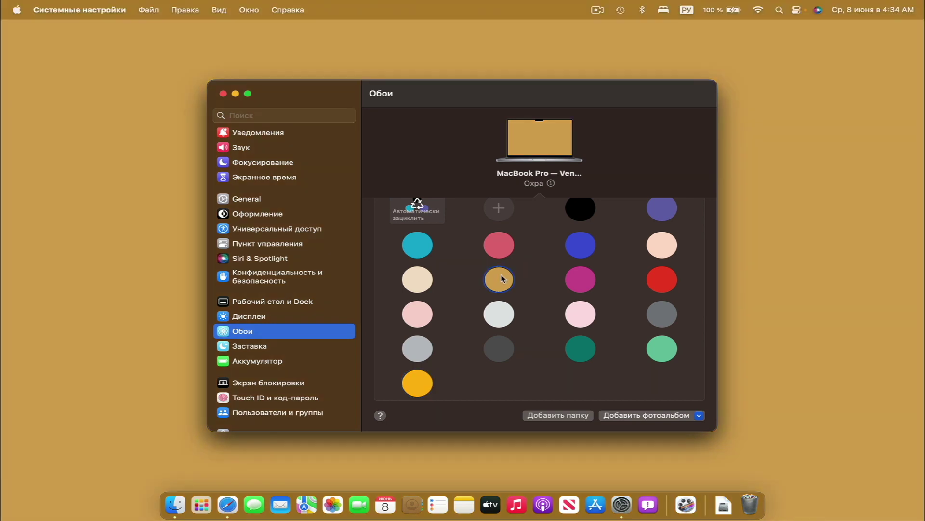
Try auto-rotating colours, then set the wallpaper back to macOS Graphic
{"action": "scroll", "coordinate": [450, 254], "scroll_direction": "up", "scroll_amount": 3}
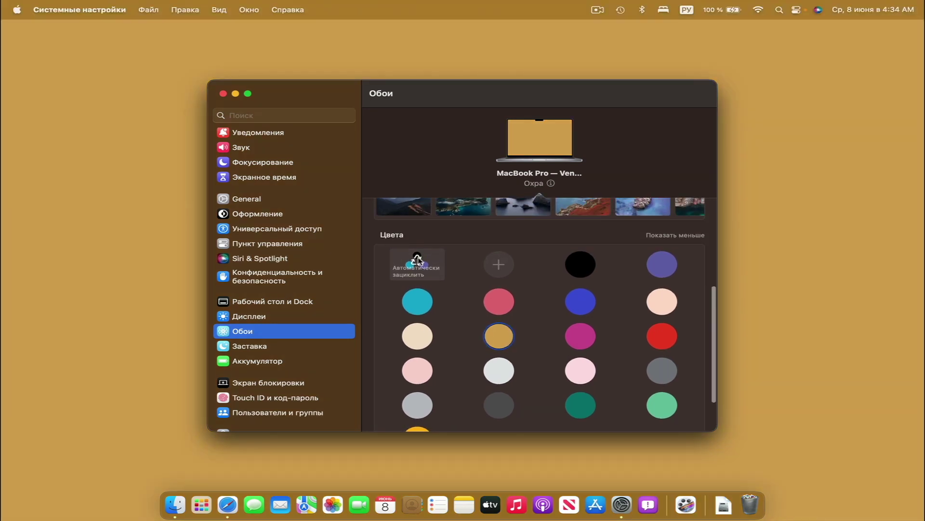
{"action": "left_click", "coordinate": [413, 262]}
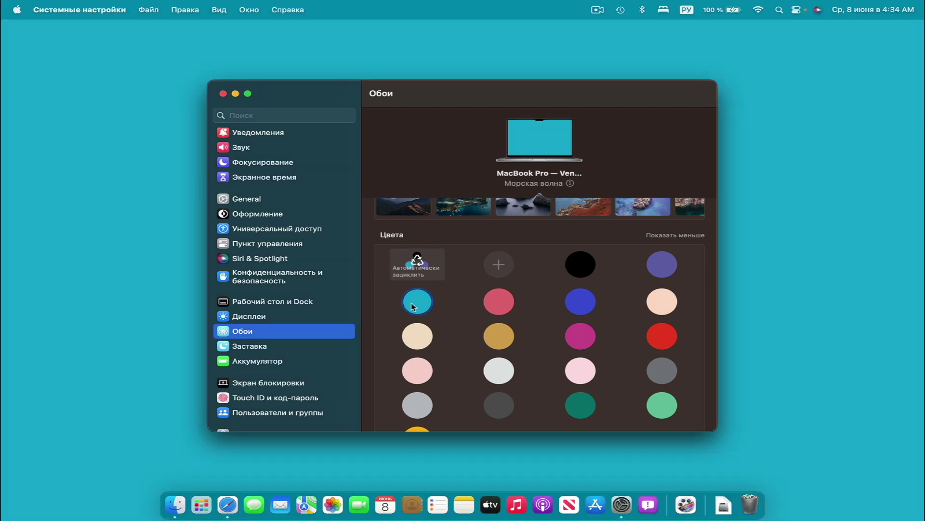
{"action": "scroll", "coordinate": [413, 307], "scroll_direction": "down", "scroll_amount": 1}
{"action": "scroll", "coordinate": [413, 306], "scroll_direction": "up", "scroll_amount": 5}
{"action": "left_click", "coordinate": [413, 307]}
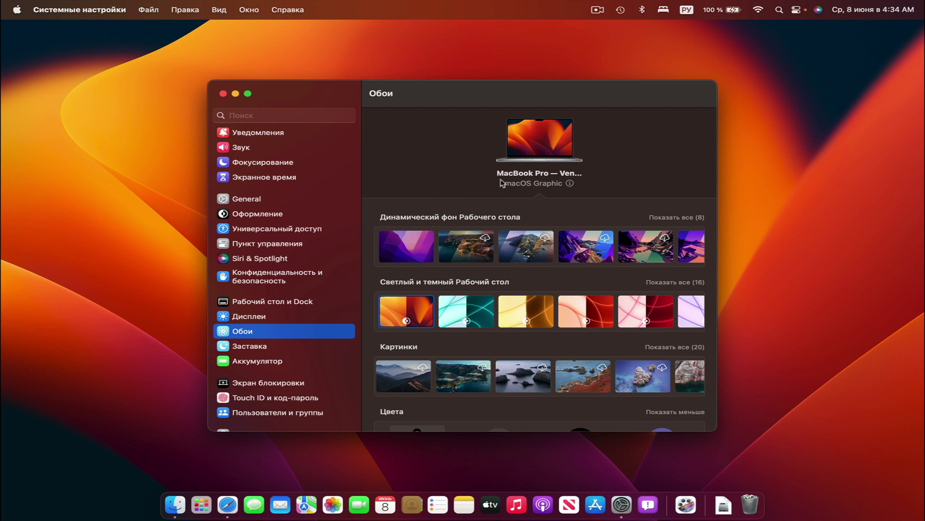
Expand the 8 Dynamic and 16 Light and Dark wallpaper collections
{"action": "left_click", "coordinate": [680, 217]}
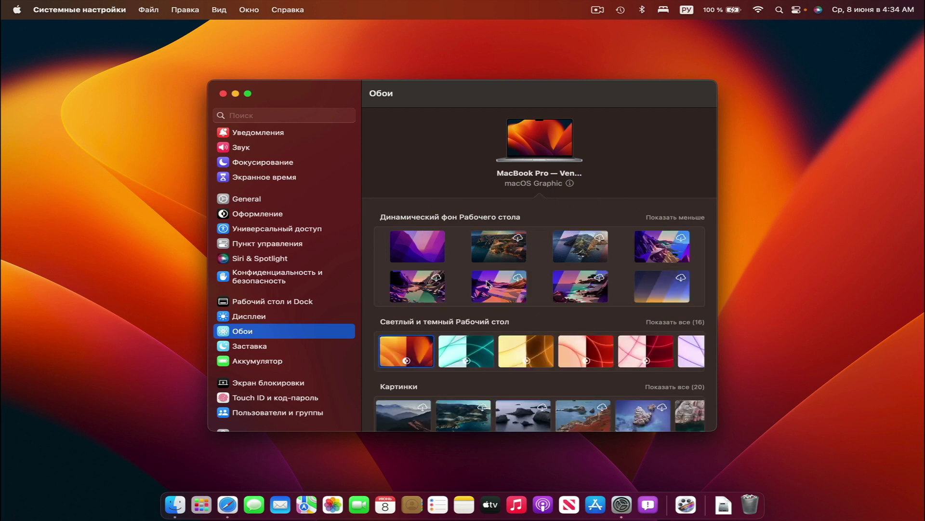
{"action": "left_click", "coordinate": [671, 322]}
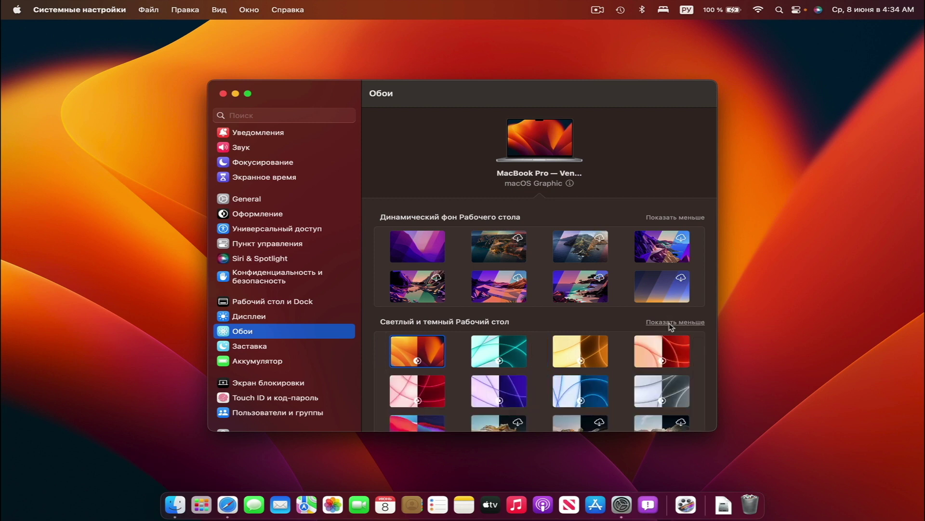
{"action": "scroll", "coordinate": [587, 337], "scroll_direction": "down", "scroll_amount": 5}
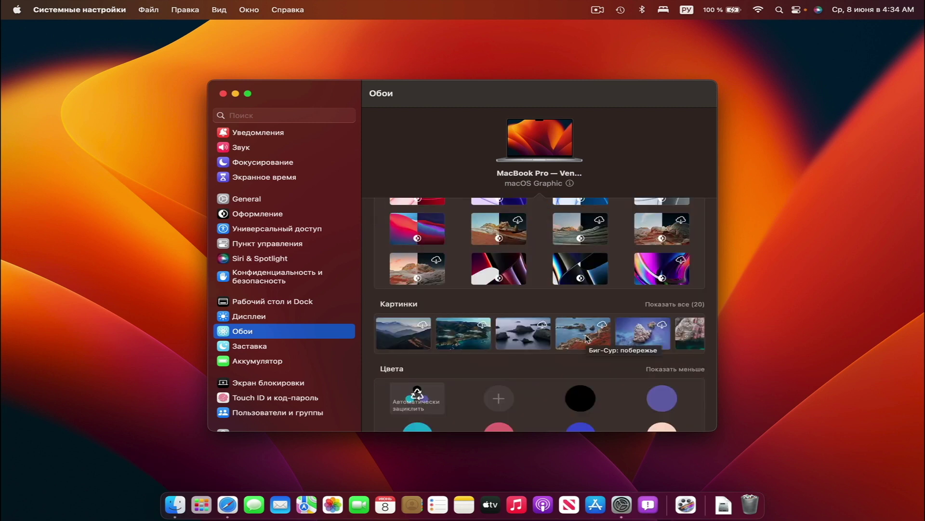
{"action": "scroll", "coordinate": [534, 325], "scroll_direction": "up", "scroll_amount": 5}
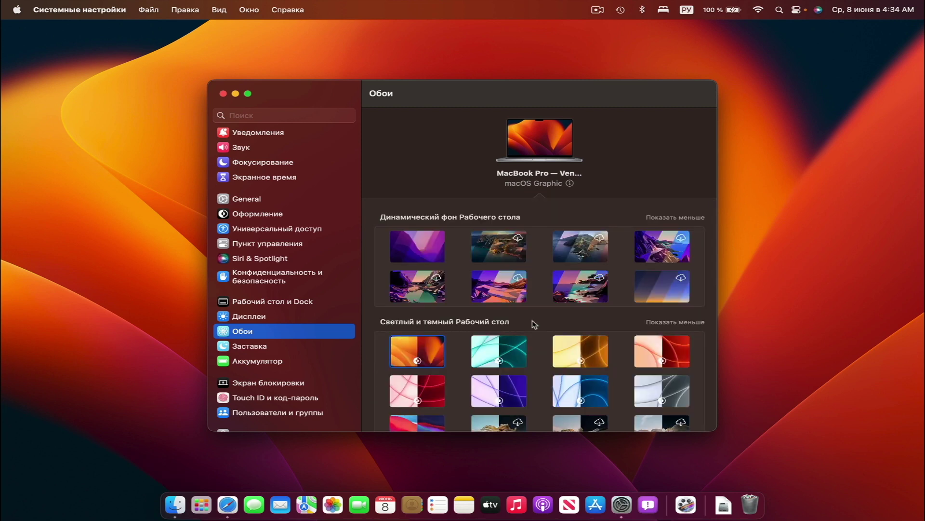
{"action": "scroll", "coordinate": [534, 324], "scroll_direction": "down", "scroll_amount": 3}
{"action": "scroll", "coordinate": [534, 324], "scroll_direction": "up", "scroll_amount": 3}
{"action": "scroll", "coordinate": [534, 325], "scroll_direction": "down", "scroll_amount": 6}
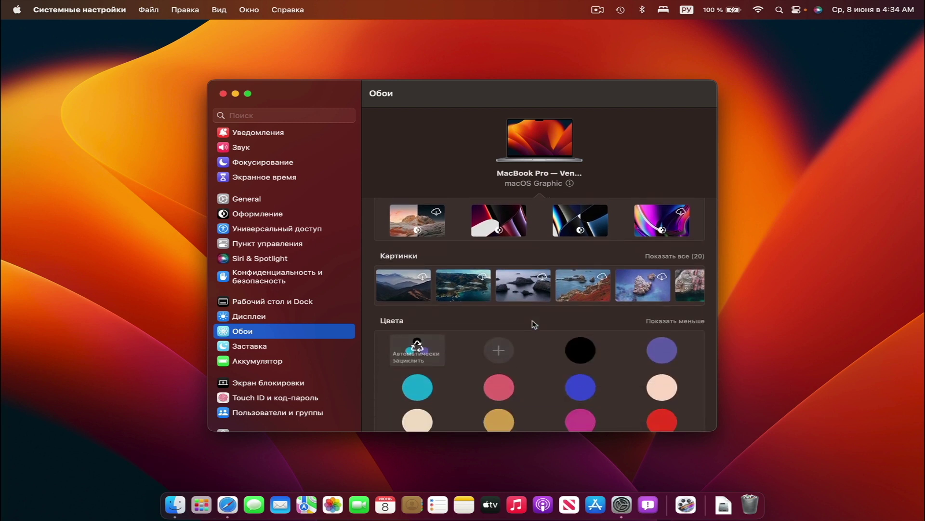
Open Screen Saver and run a full-screen preview of Monterey
{"action": "left_click", "coordinate": [262, 347]}
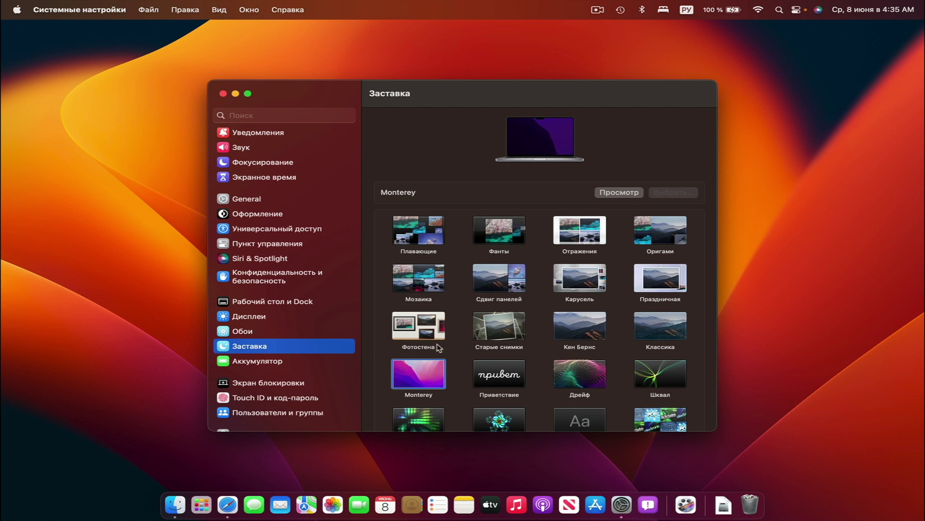
{"action": "left_click", "coordinate": [622, 193]}
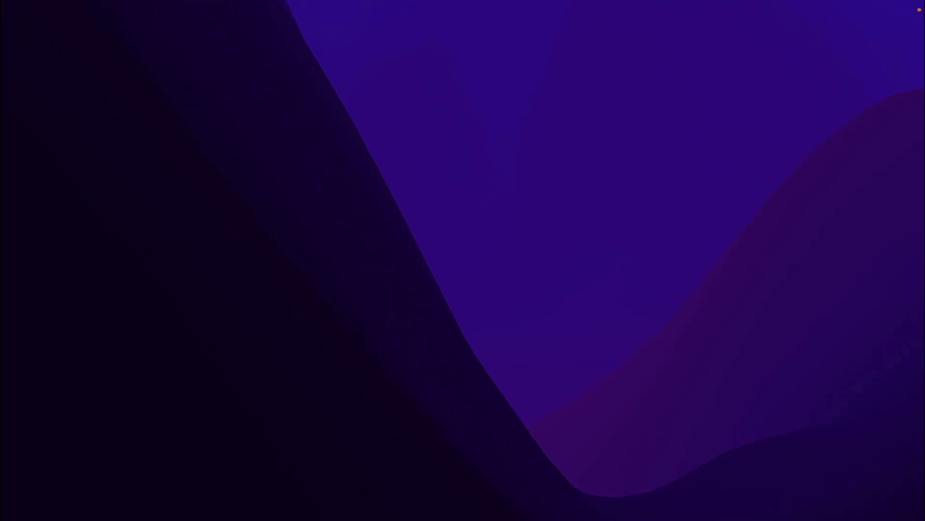
{"action": "mouse_move", "coordinate": [611, 200]}
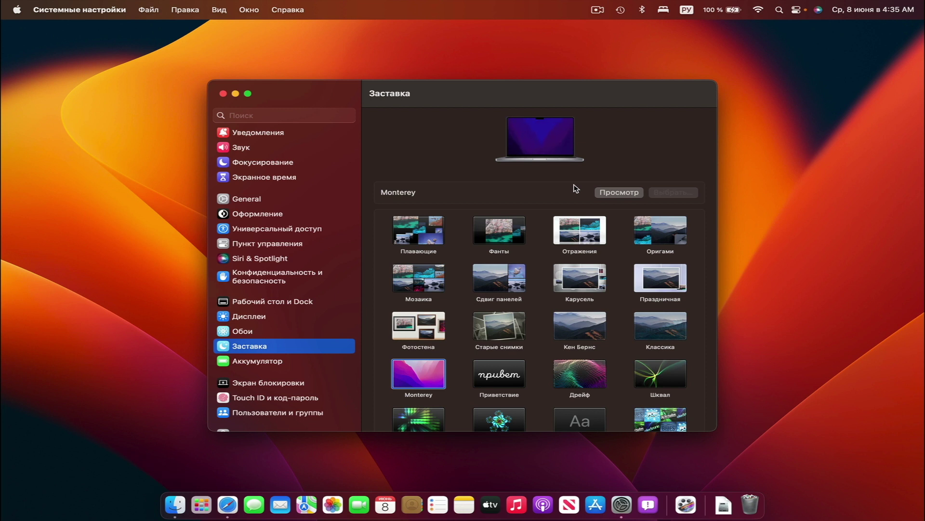
{"action": "scroll", "coordinate": [574, 188], "scroll_direction": "down", "scroll_amount": 3}
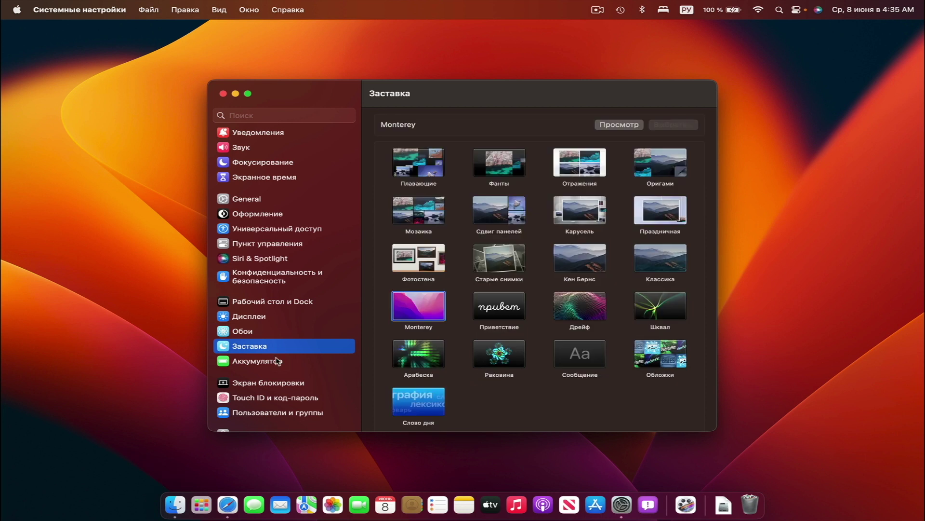
In Battery, leave Low Power Mode at Никогда and read Apple's battery health article
{"action": "left_click", "coordinate": [277, 361]}
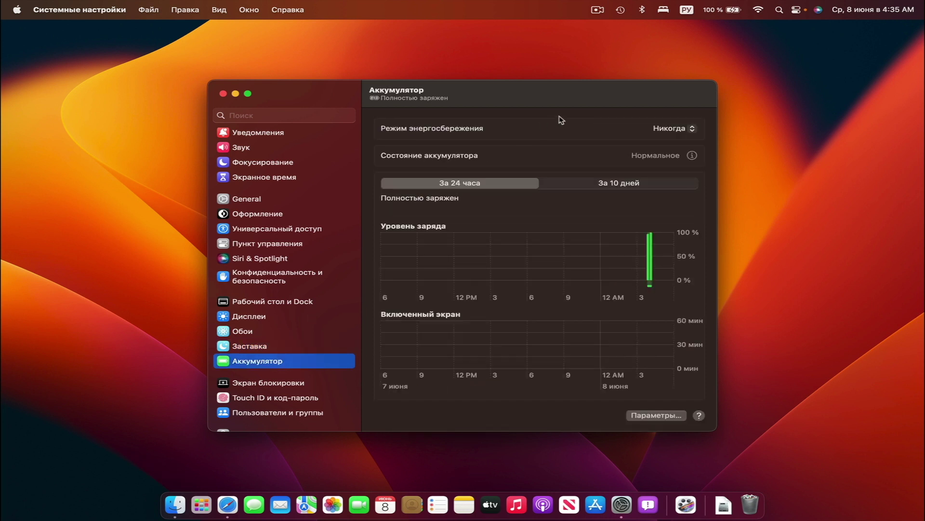
{"action": "left_click", "coordinate": [674, 128]}
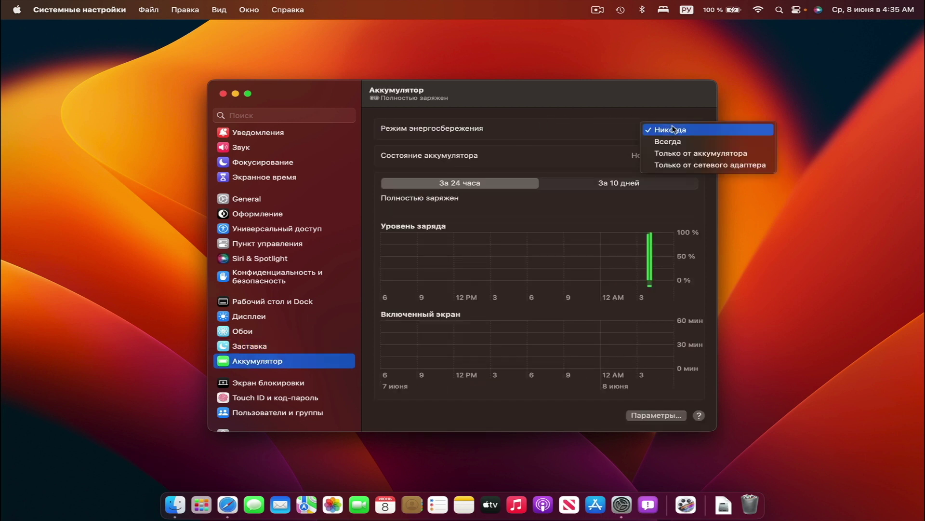
{"action": "left_click", "coordinate": [602, 125]}
{"action": "left_click", "coordinate": [692, 156]}
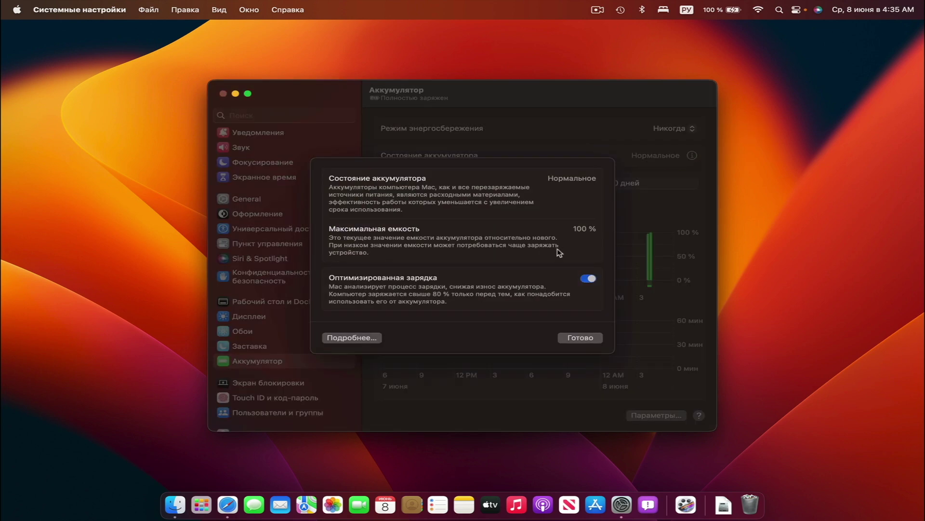
{"action": "left_click", "coordinate": [350, 339]}
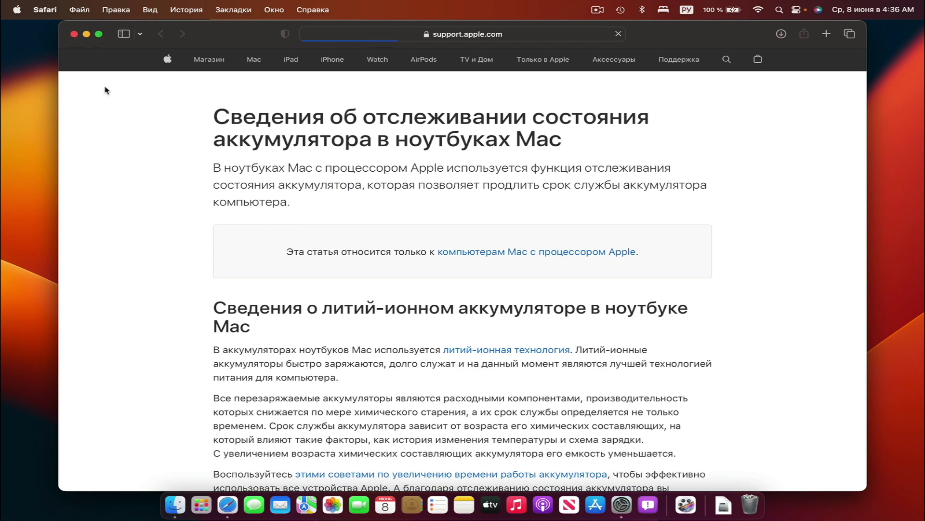
{"action": "left_click", "coordinate": [74, 34]}
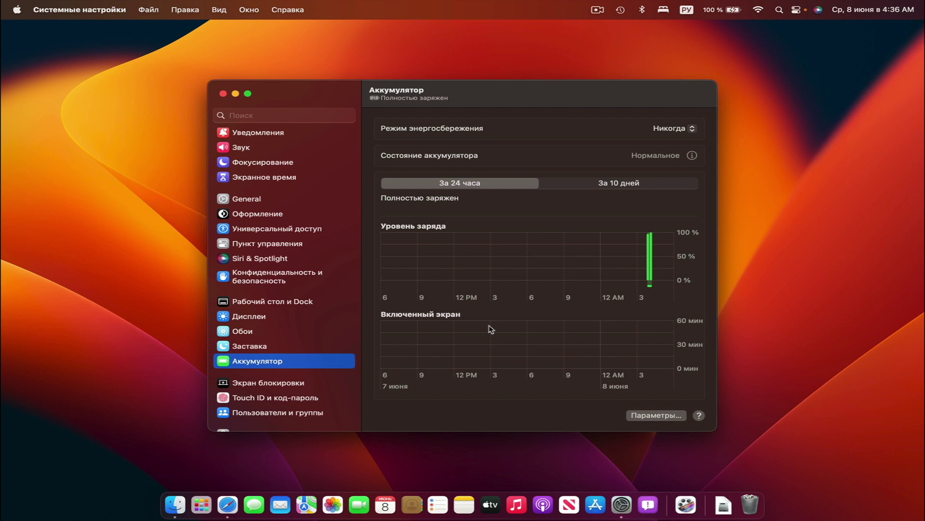
{"action": "left_click", "coordinate": [648, 415]}
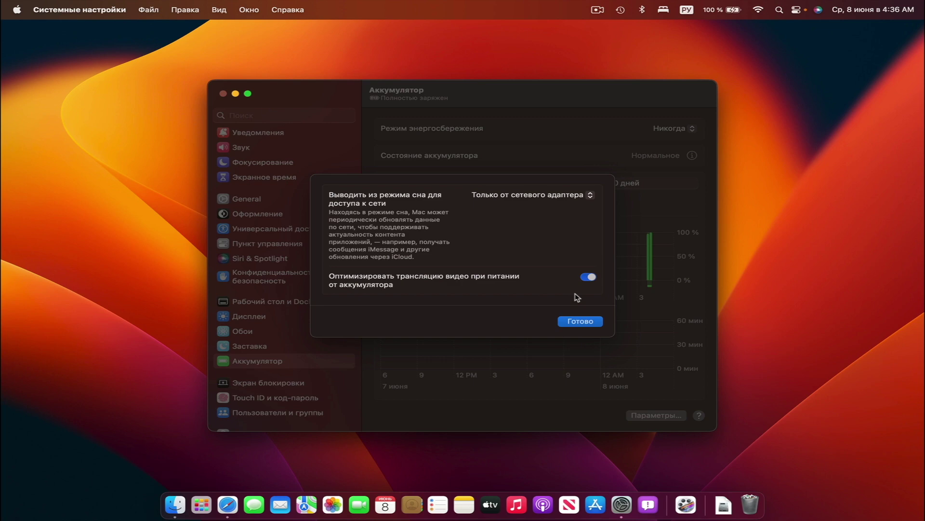
{"action": "left_click", "coordinate": [581, 321]}
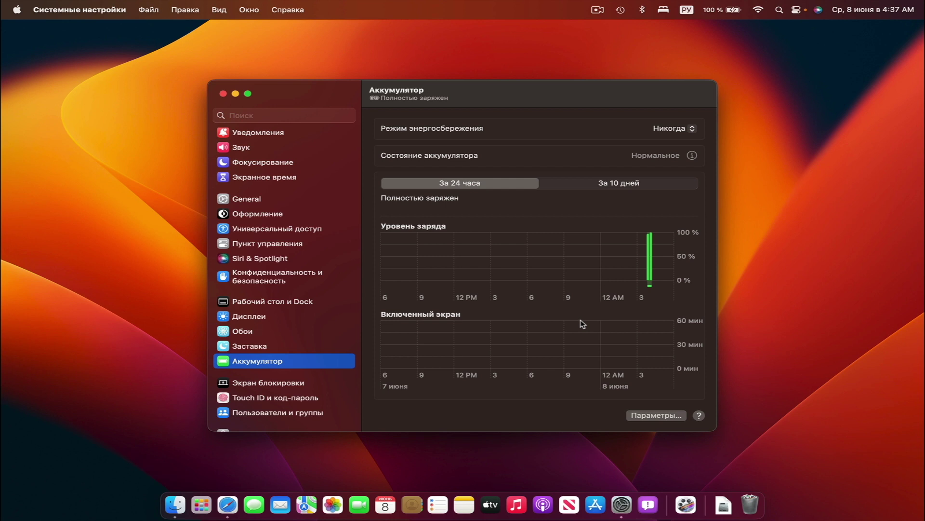
In Lock Screen, try enabling the lock message but cancel the password prompt
{"action": "left_click", "coordinate": [305, 383]}
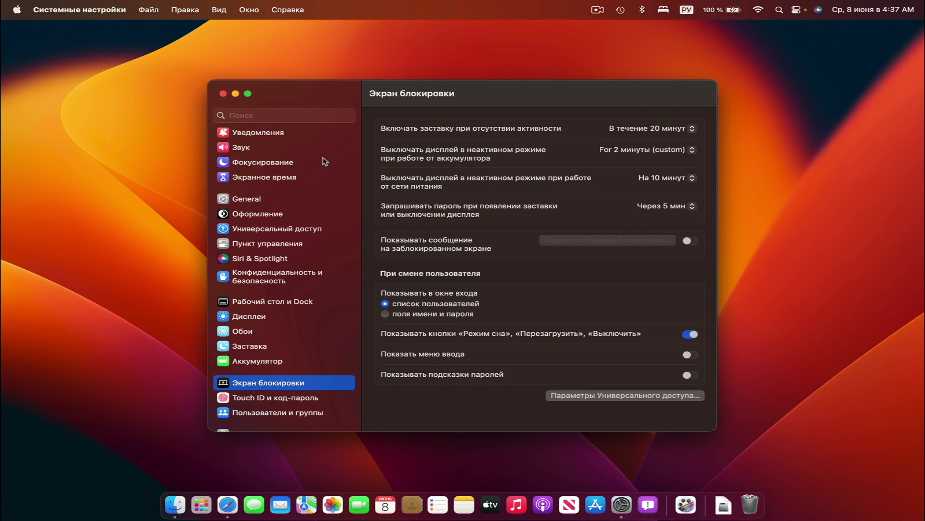
{"action": "scroll", "coordinate": [306, 202], "scroll_direction": "up", "scroll_amount": 5}
{"action": "scroll", "coordinate": [307, 202], "scroll_direction": "down", "scroll_amount": 7}
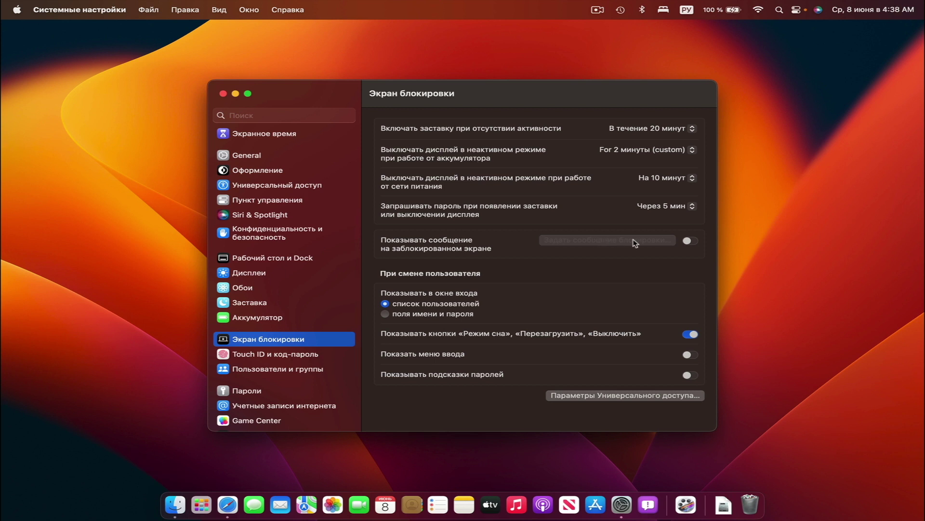
{"action": "left_click", "coordinate": [689, 241]}
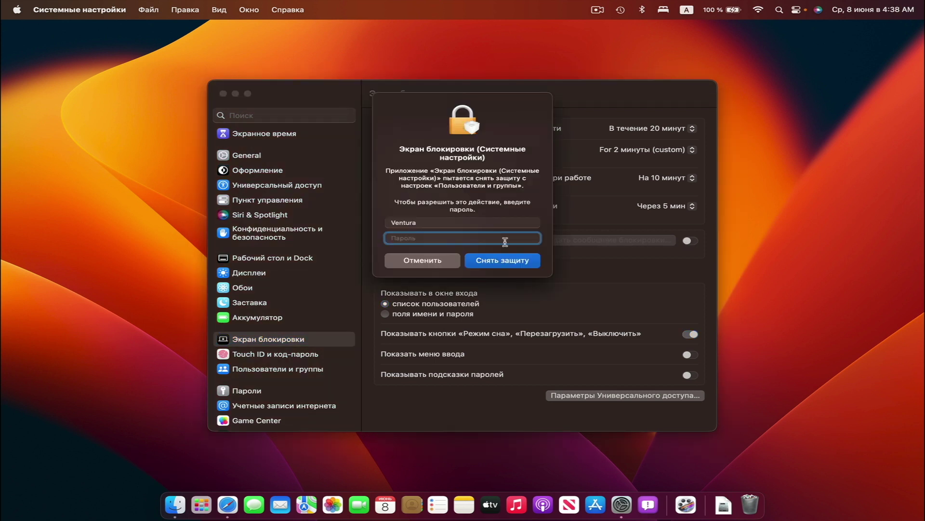
{"action": "left_click", "coordinate": [433, 264]}
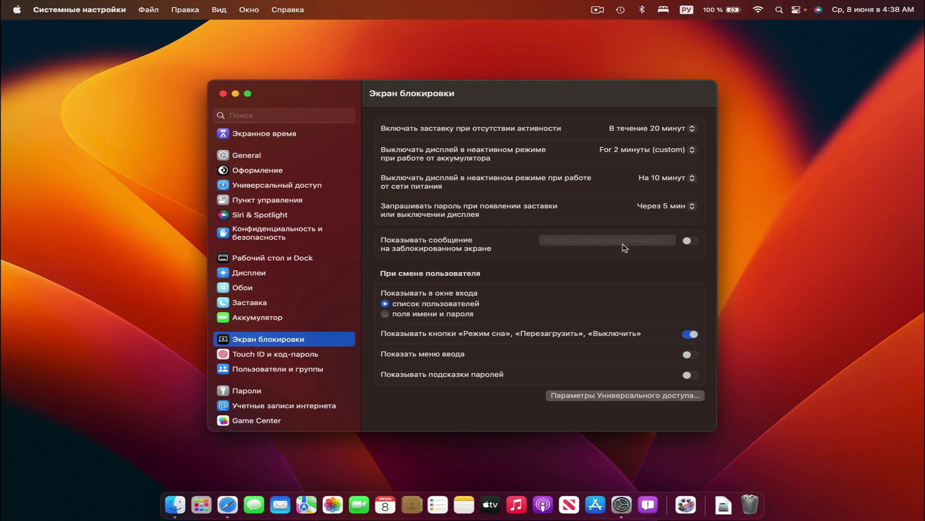
Enable Show message when locked with the admin password and open Set Lock Message
{"action": "left_click", "coordinate": [689, 241]}
{"action": "type", "text": "1234"}
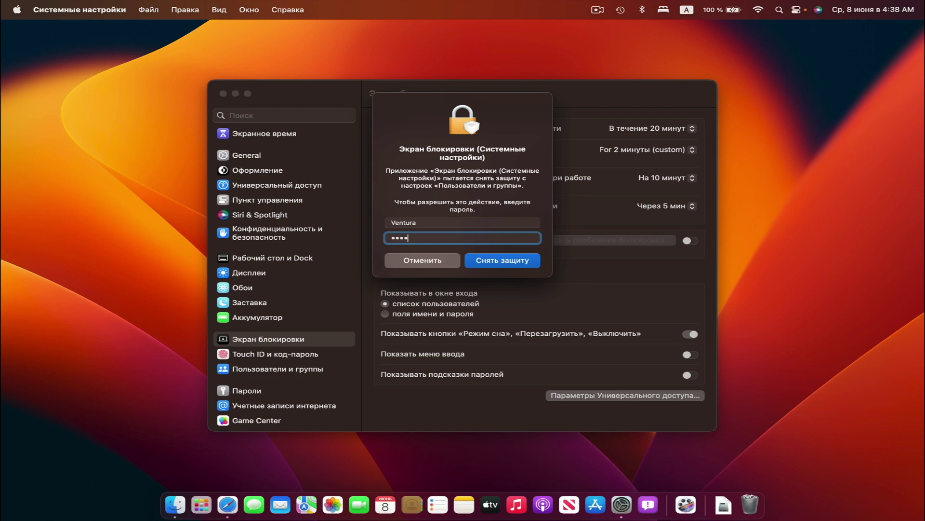
{"action": "type", "text": "56"}
{"action": "key", "text": "Return"}
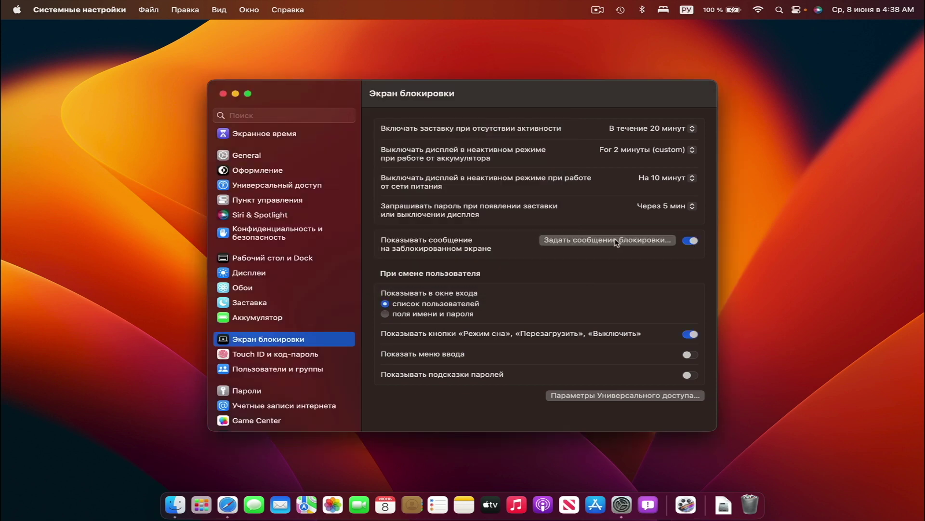
{"action": "left_click", "coordinate": [617, 241]}
Enter and confirm the message «Не трогай меня!! Включится режим самоуничтожения!!», correcting typos
{"action": "type", "text": "Н"}
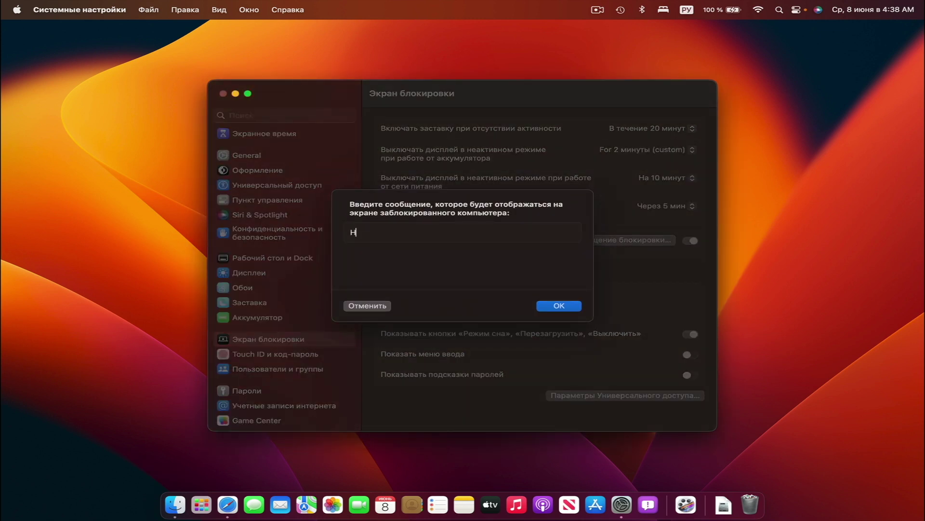
{"action": "type", "text": "е трогай меня!! Включится"}
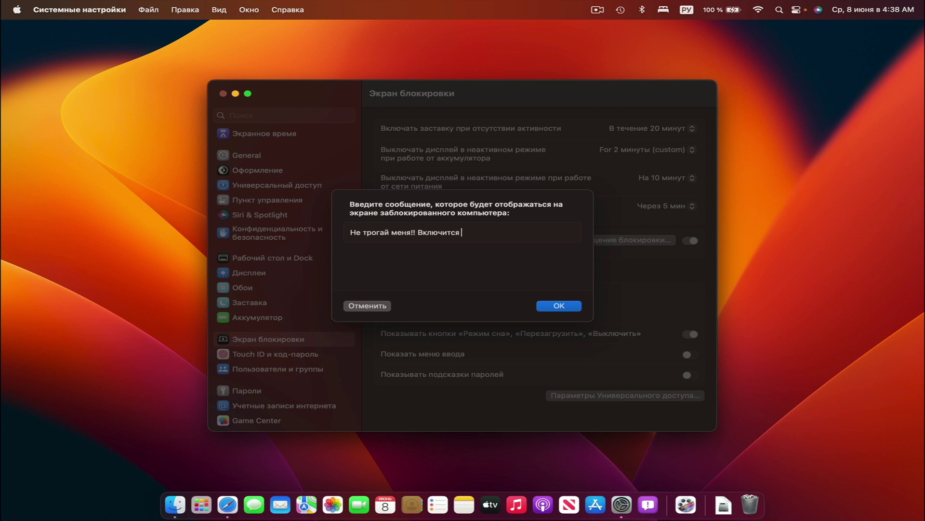
{"action": "type", "text": " режим сауничтожения"}
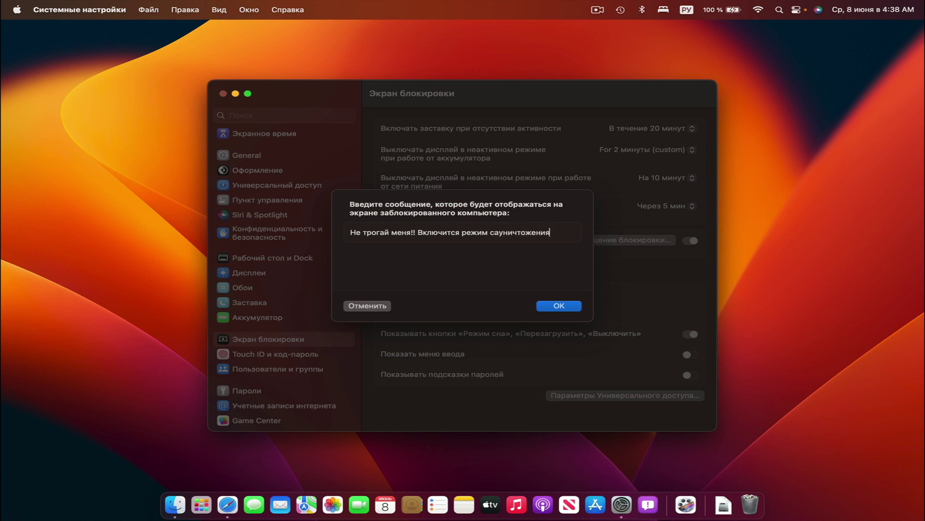
{"action": "key", "text": "BackSpace"}
{"action": "key", "text": "BackSpace"}
{"action": "key", "text": "BackSpace"}
{"action": "key", "text": "BackSpace"}
{"action": "key", "text": "BackSpace"}
{"action": "key", "text": "BackSpace"}
{"action": "key", "text": "BackSpace"}
{"action": "key", "text": "BackSpace"}
{"action": "key", "text": "BackSpace"}
{"action": "key", "text": "BackSpace"}
{"action": "key", "text": "BackSpace"}
{"action": "key", "text": "BackSpace"}
{"action": "type", "text": "амоучничтоженич"}
{"action": "key", "text": "BackSpace"}
{"action": "type", "text": "я!!"}
{"action": "left_click_drag", "start_coordinate": [514, 232], "coordinate": [518, 232]}
{"action": "type", "text": "н"}
{"action": "key", "text": "Return"}
{"action": "left_click", "coordinate": [17, 9]}
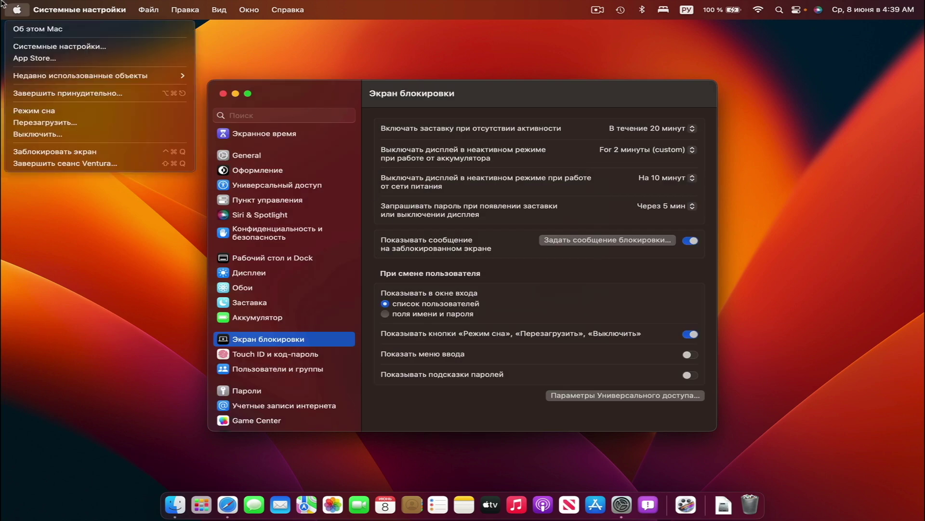
Lock the Mac to preview the message, then go to Touch ID & Password
{"action": "left_click", "coordinate": [51, 152]}
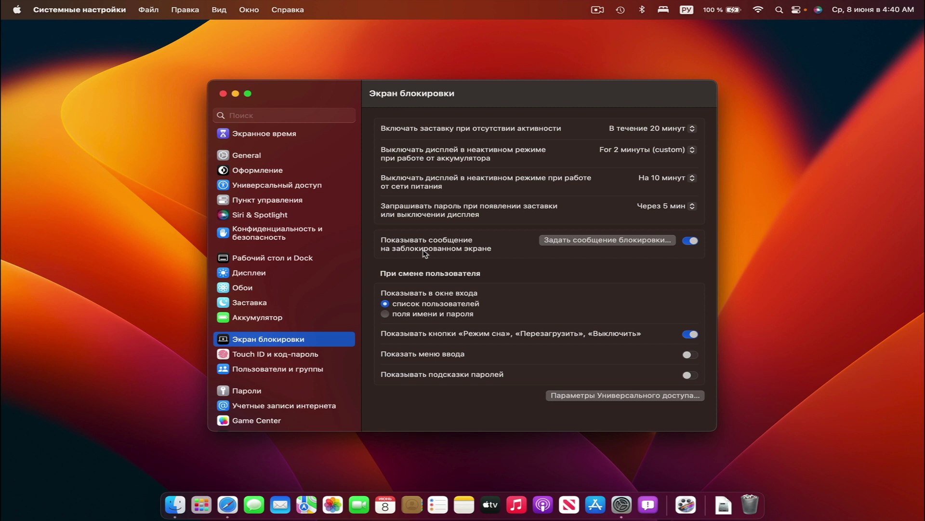
{"action": "left_click", "coordinate": [269, 355]}
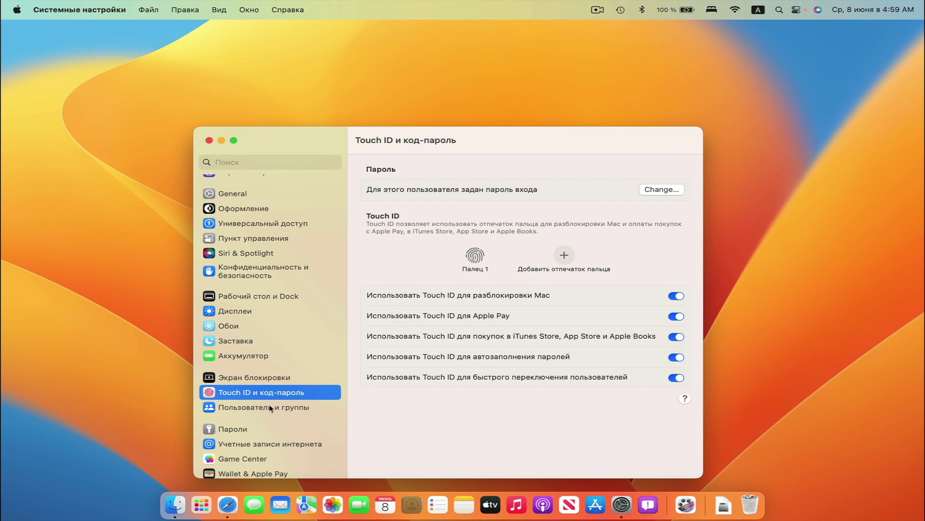
View the Users & Groups pane, then move on to the Passwords pane
{"action": "left_click", "coordinate": [271, 408]}
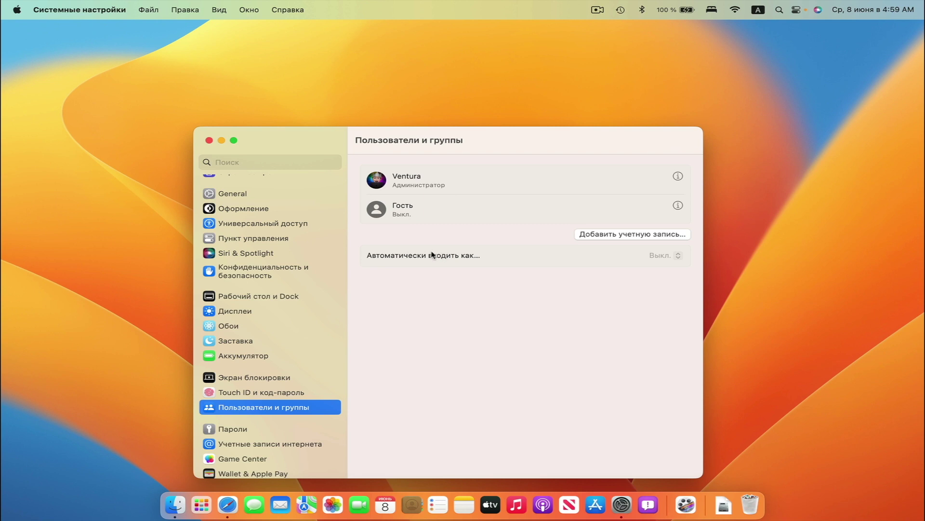
{"action": "scroll", "coordinate": [232, 356], "scroll_direction": "down", "scroll_amount": 3}
{"action": "left_click", "coordinate": [232, 356]}
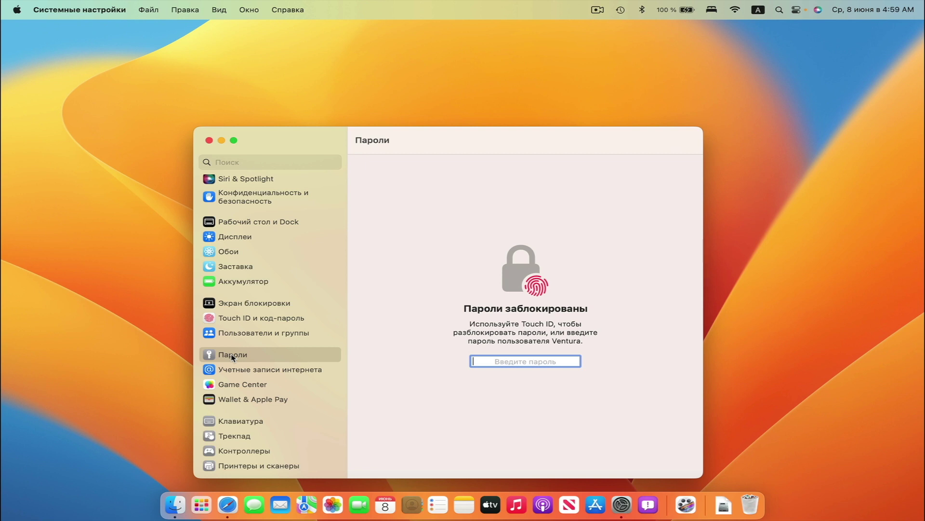
Check Internet Accounts, then review Game Center with Игроки рядом and Играть с друзьями on
{"action": "left_click", "coordinate": [242, 371]}
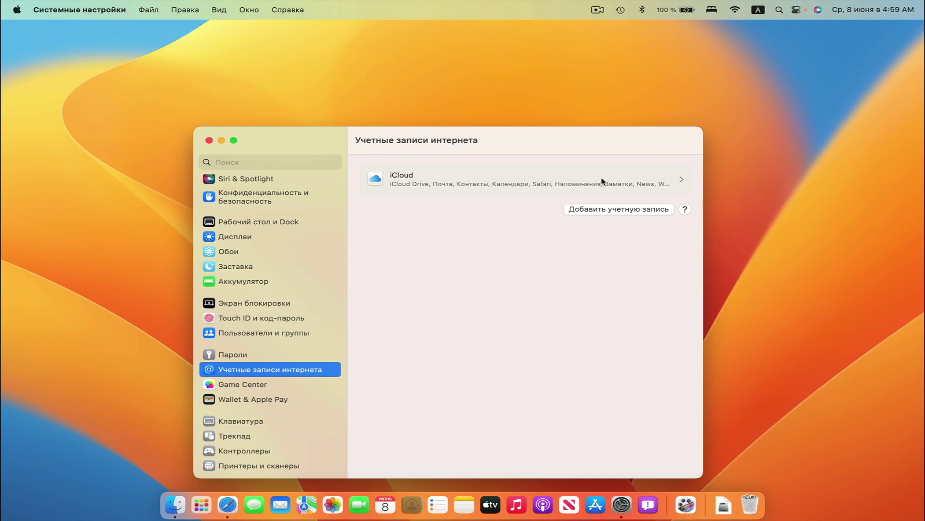
{"action": "left_click", "coordinate": [242, 385]}
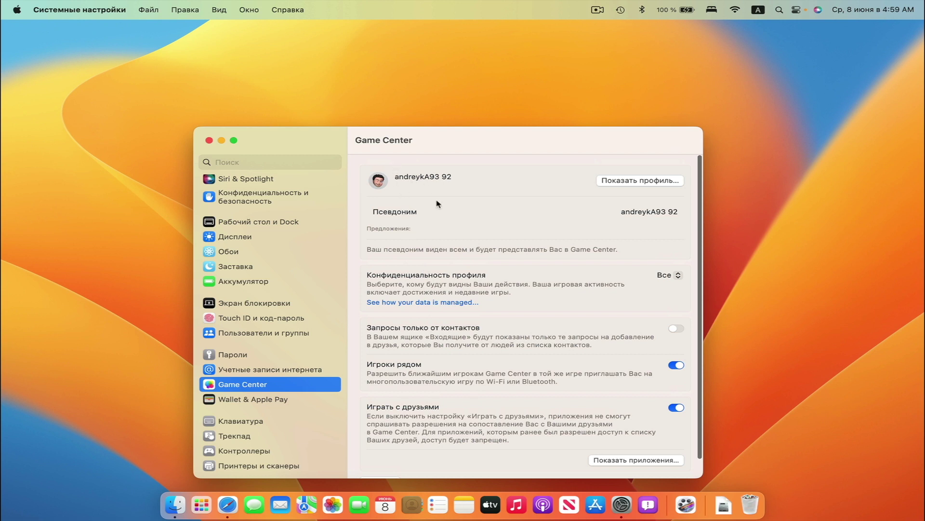
{"action": "scroll", "coordinate": [475, 340], "scroll_direction": "down", "scroll_amount": 2}
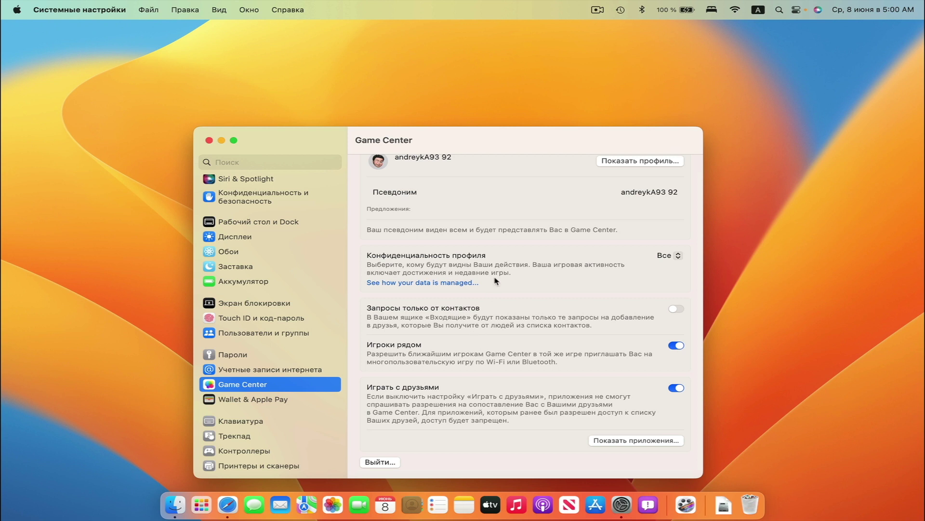
Look through the Wallet & Apple Pay, Keyboard and Trackpad panes
{"action": "left_click", "coordinate": [281, 403]}
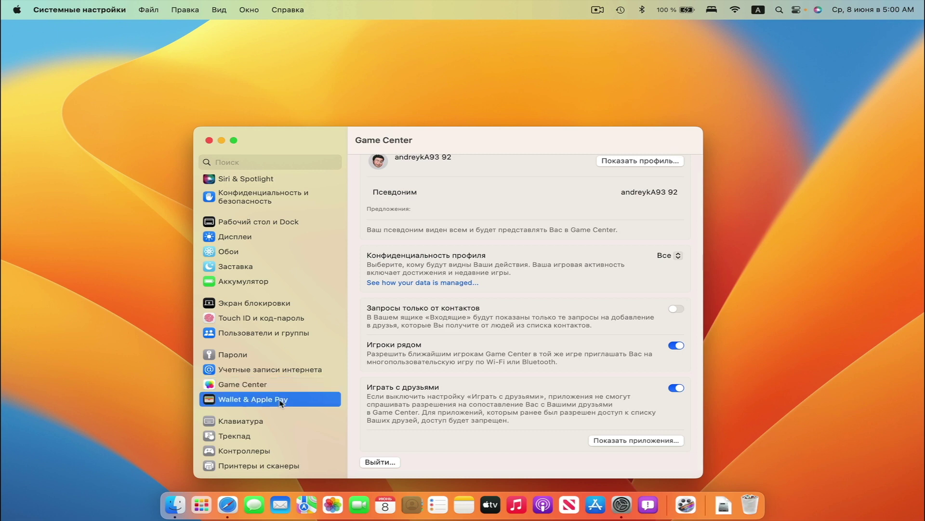
{"action": "left_click", "coordinate": [263, 423]}
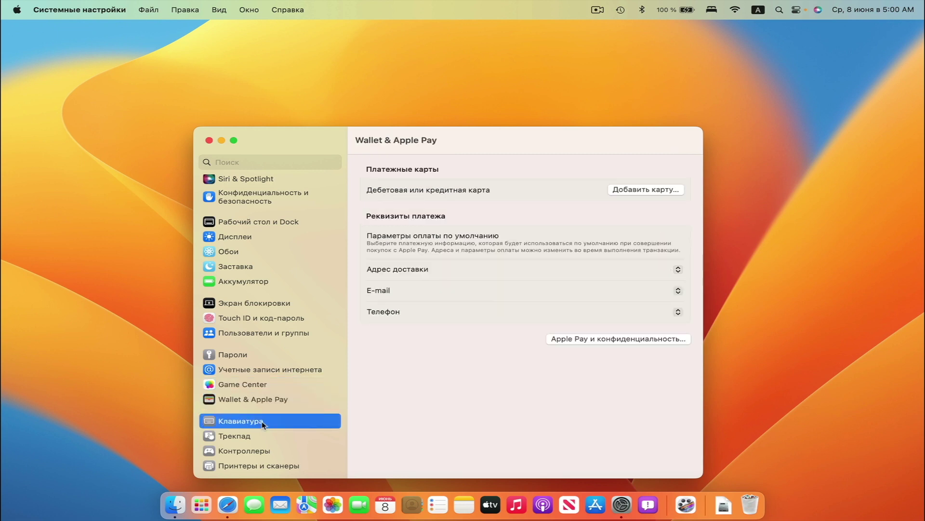
{"action": "scroll", "coordinate": [489, 257], "scroll_direction": "down", "scroll_amount": 3}
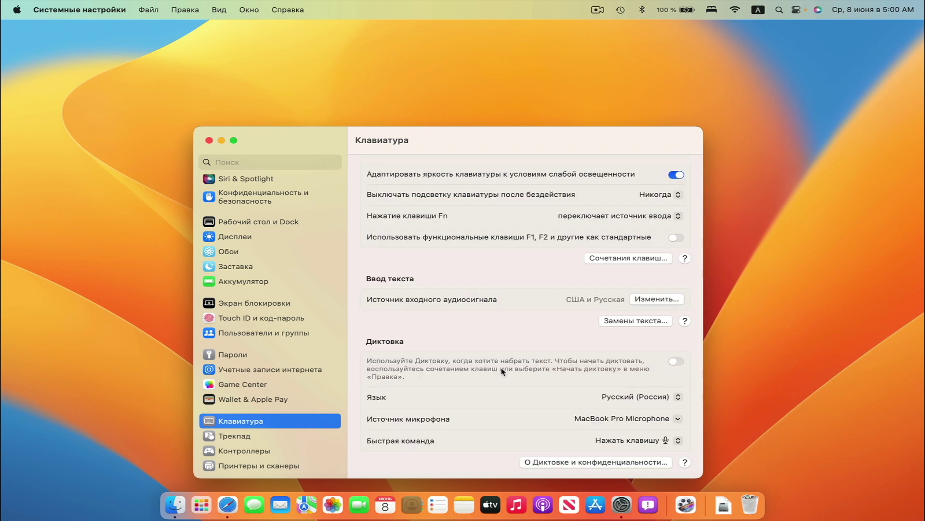
{"action": "left_click", "coordinate": [289, 435]}
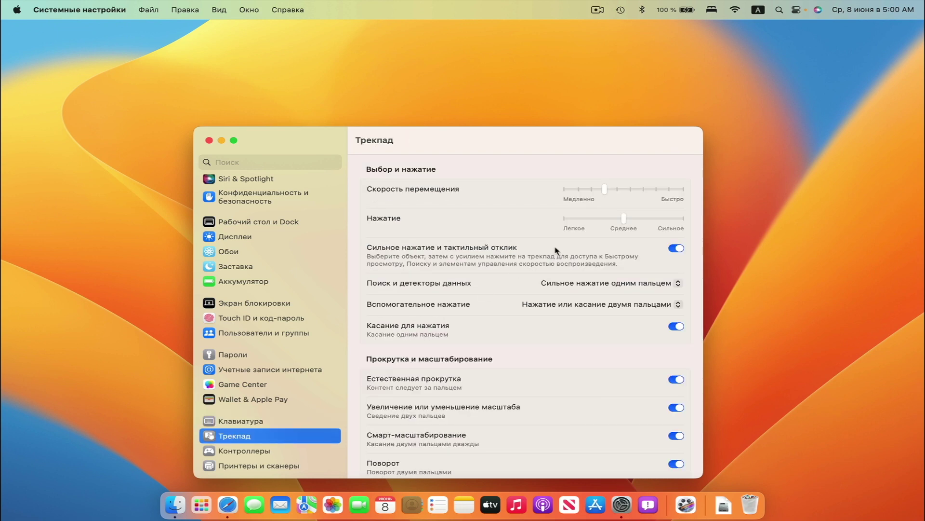
{"action": "scroll", "coordinate": [509, 351], "scroll_direction": "down", "scroll_amount": 5}
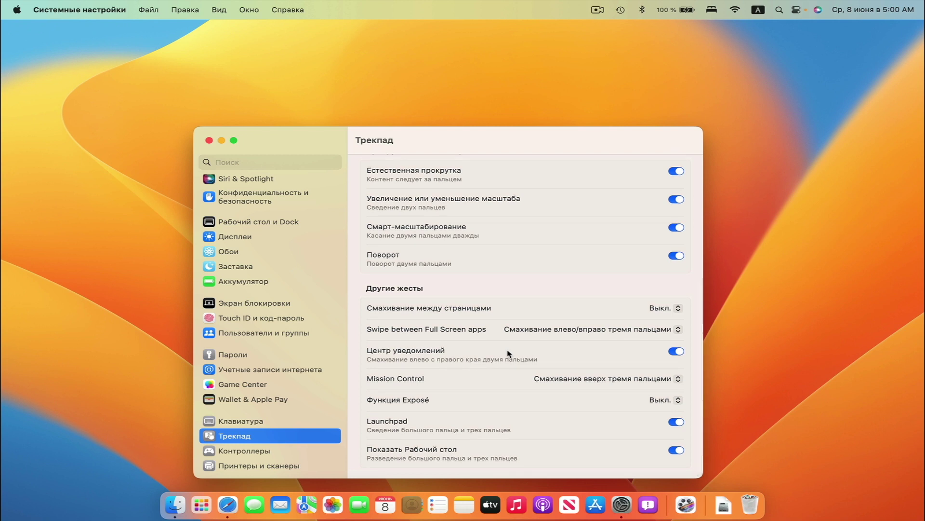
Check Game Controllers, then Printers & Scanners showing no printers and US Letter paper
{"action": "left_click", "coordinate": [244, 450]}
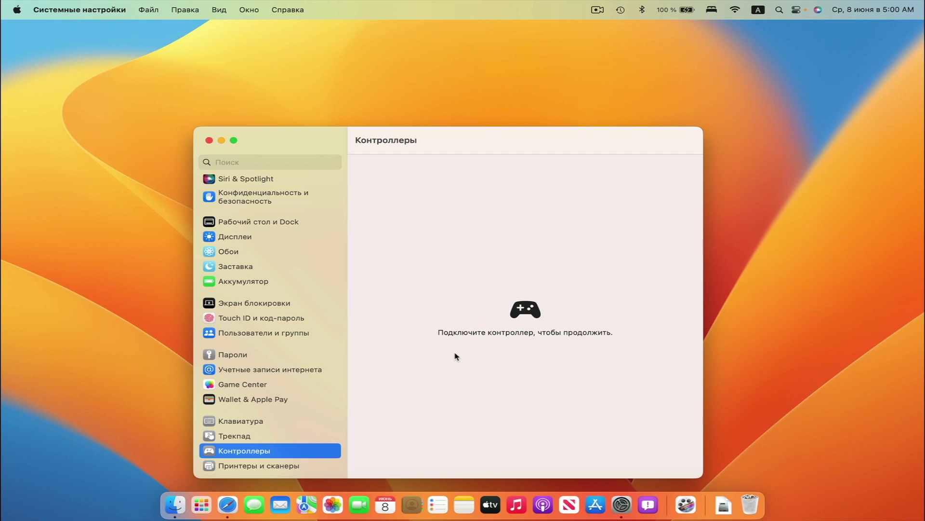
{"action": "left_click", "coordinate": [259, 465]}
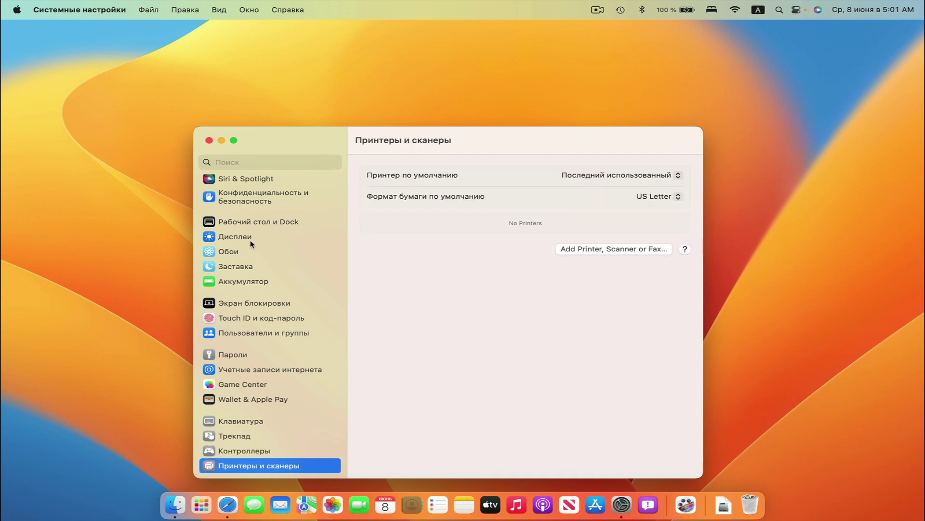
{"action": "scroll", "coordinate": [251, 244], "scroll_direction": "up", "scroll_amount": 5}
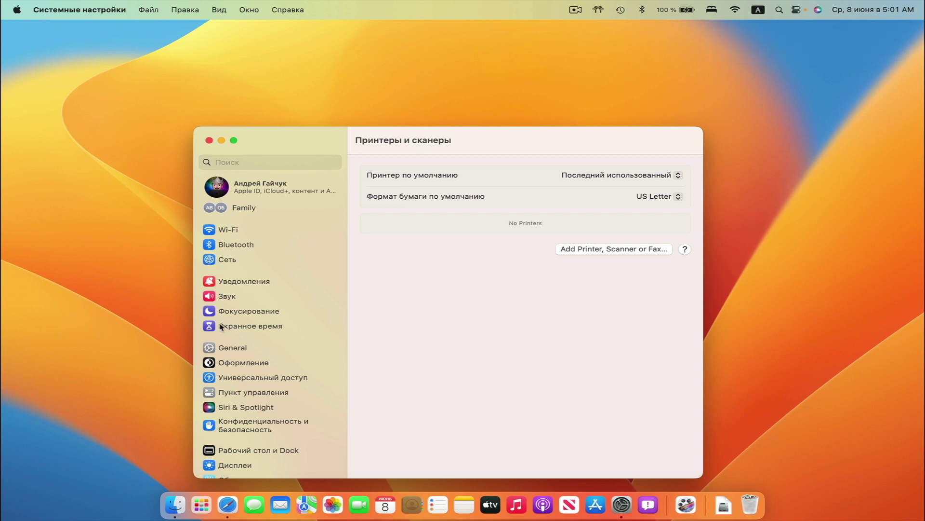
Scroll the sidebar down to the AirPods Pro settings
{"action": "scroll", "coordinate": [244, 355], "scroll_direction": "down", "scroll_amount": 5}
{"action": "scroll", "coordinate": [244, 355], "scroll_direction": "down", "scroll_amount": 2}
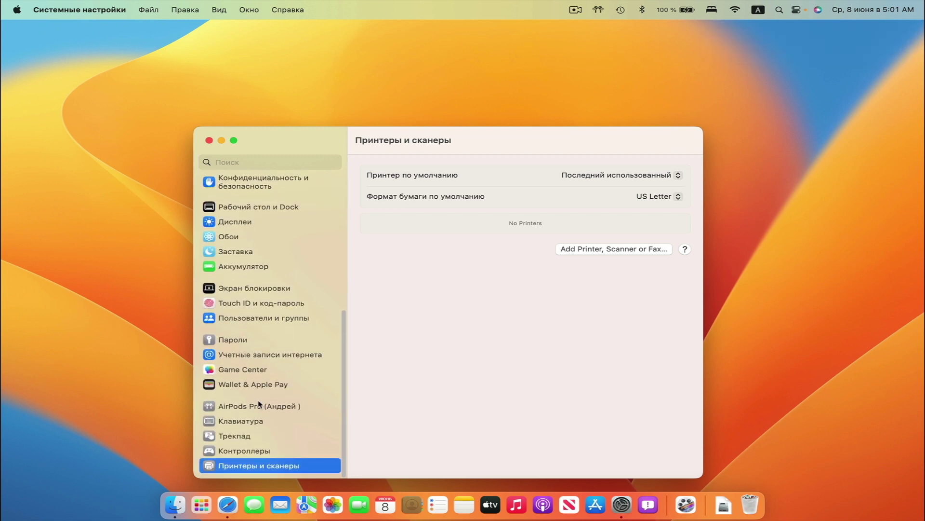
{"action": "left_click", "coordinate": [231, 408]}
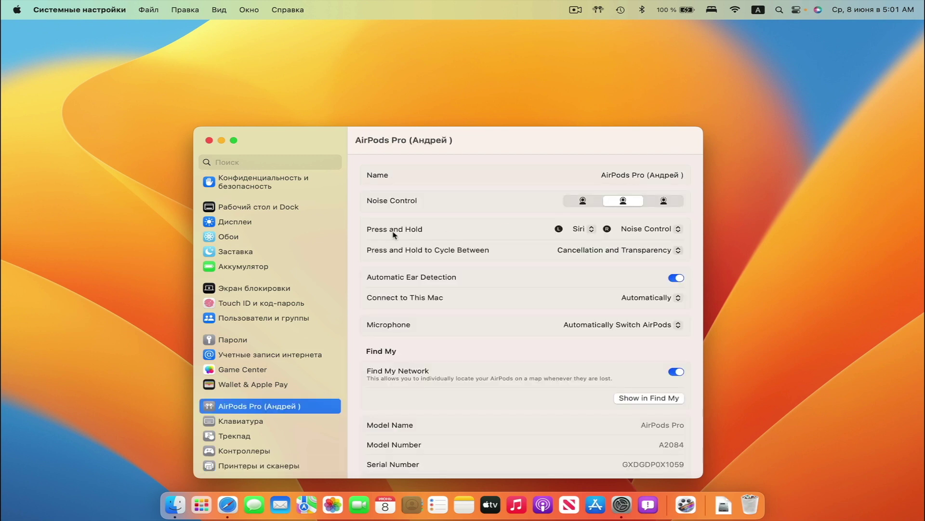
Inspect the right earbud's press-and-hold and noise-cycle options, keeping Noise Control unchanged
{"action": "left_click", "coordinate": [660, 229]}
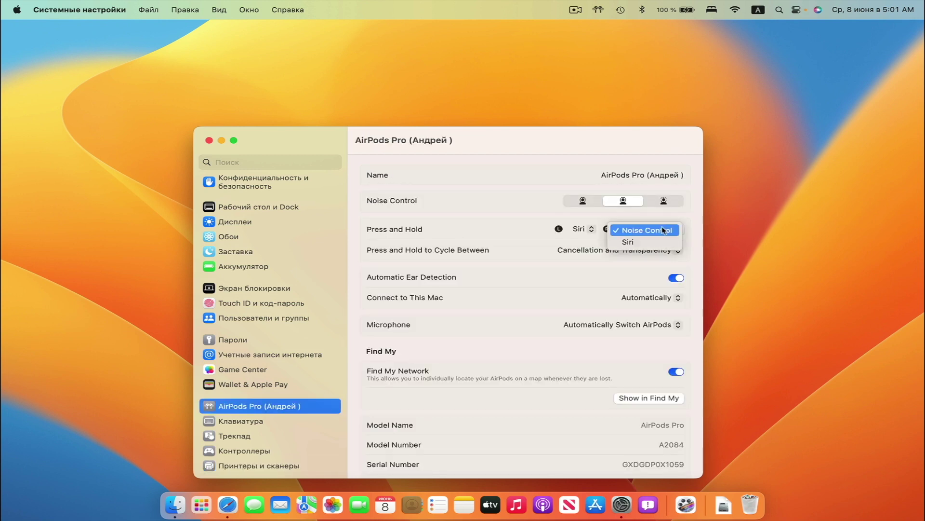
{"action": "left_click", "coordinate": [646, 241]}
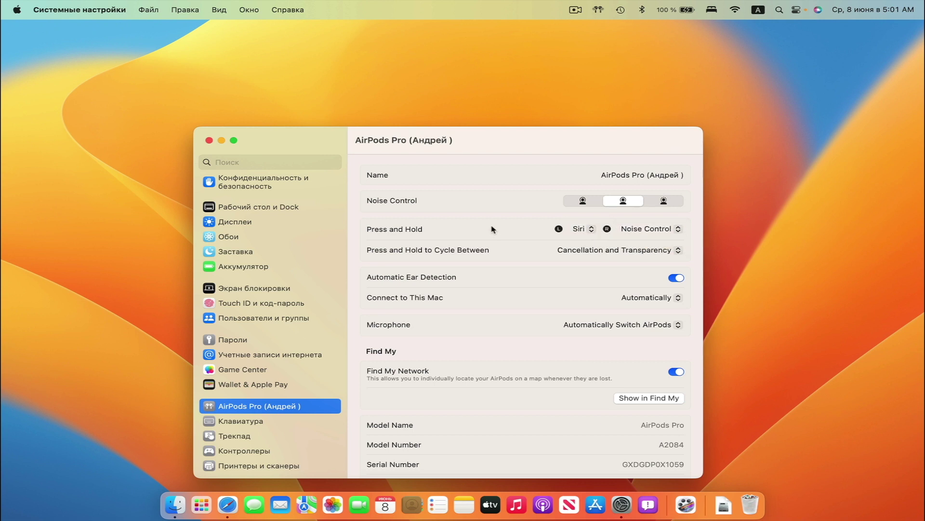
{"action": "left_click", "coordinate": [593, 250]}
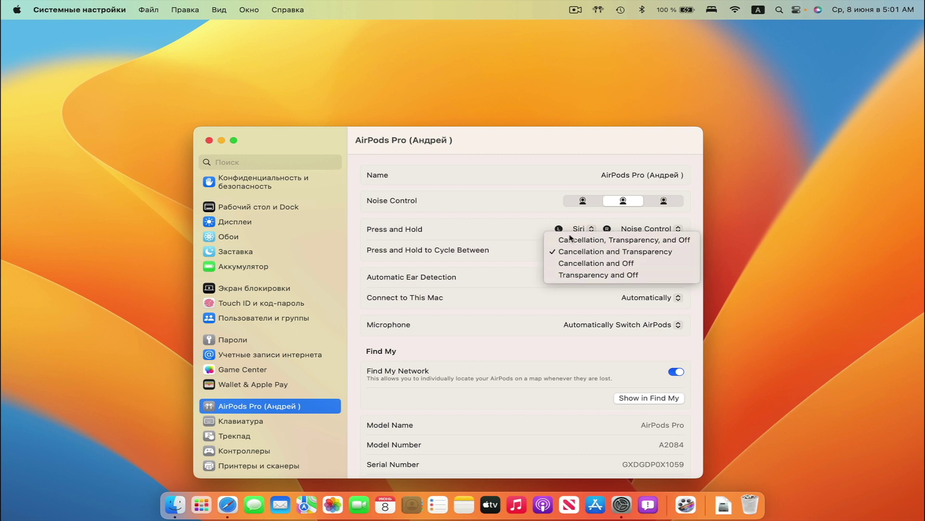
{"action": "left_click", "coordinate": [491, 220]}
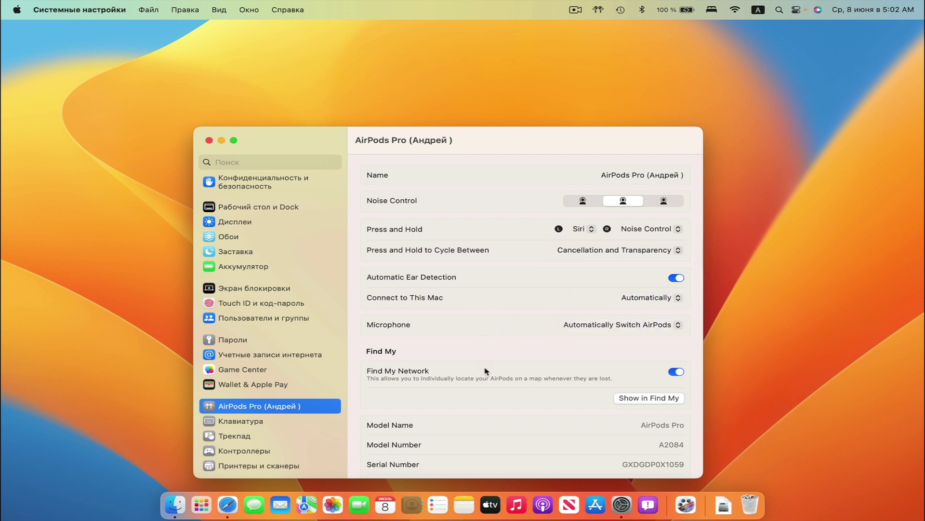
{"action": "scroll", "coordinate": [485, 369], "scroll_direction": "down", "scroll_amount": 3}
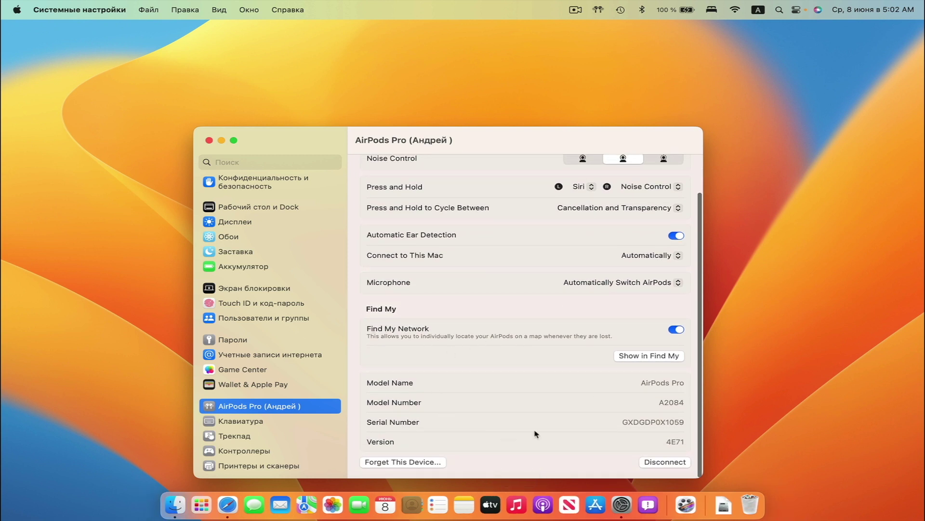
{"action": "scroll", "coordinate": [529, 318], "scroll_direction": "up", "scroll_amount": 3}
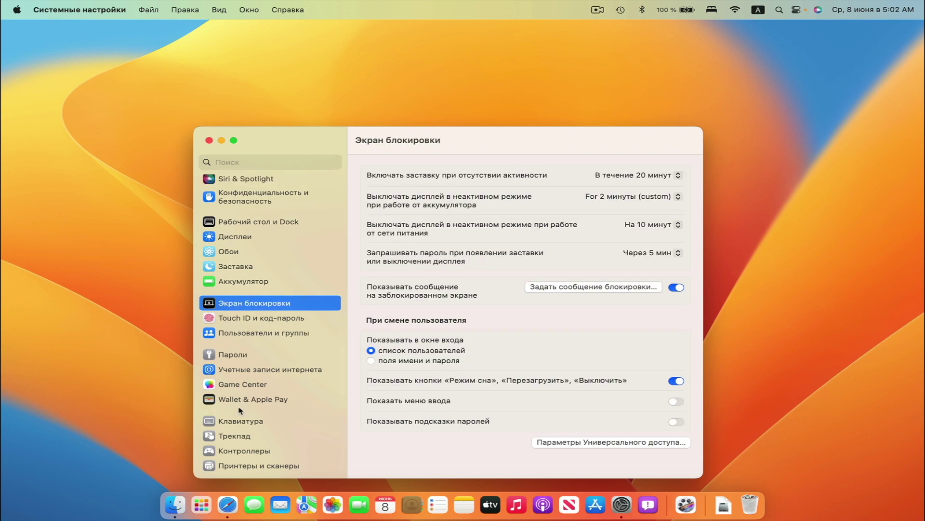
Glance at the Apple ID pane at the top of the sidebar, then close System Settings
{"action": "scroll", "coordinate": [240, 411], "scroll_direction": "up", "scroll_amount": 10}
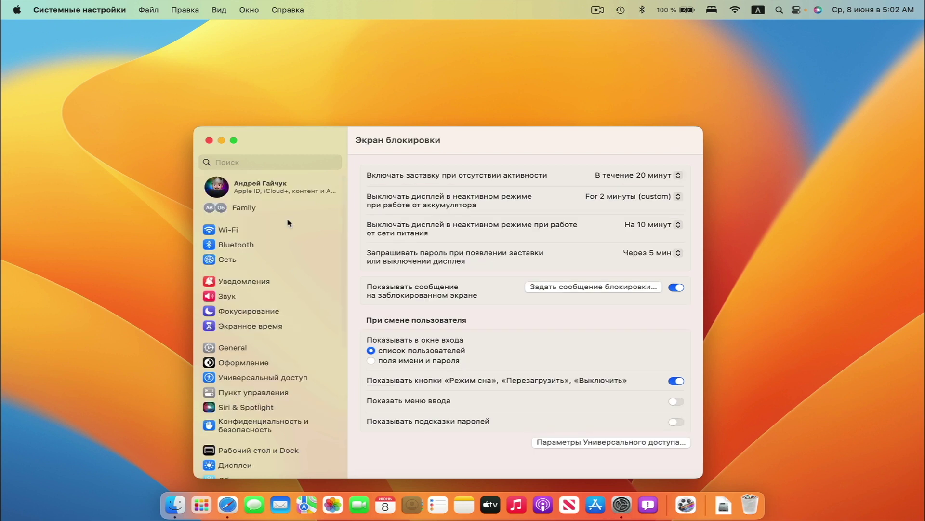
{"action": "left_click", "coordinate": [272, 192]}
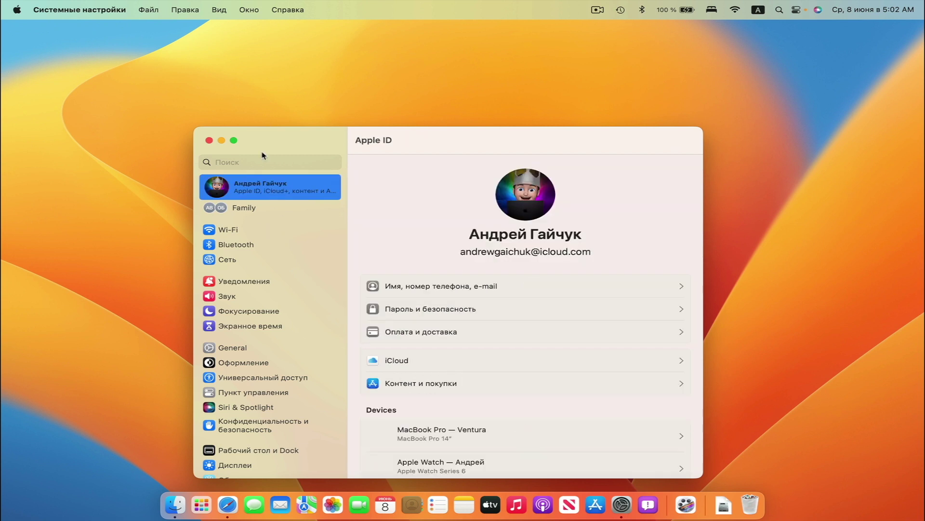
{"action": "left_click", "coordinate": [209, 141]}
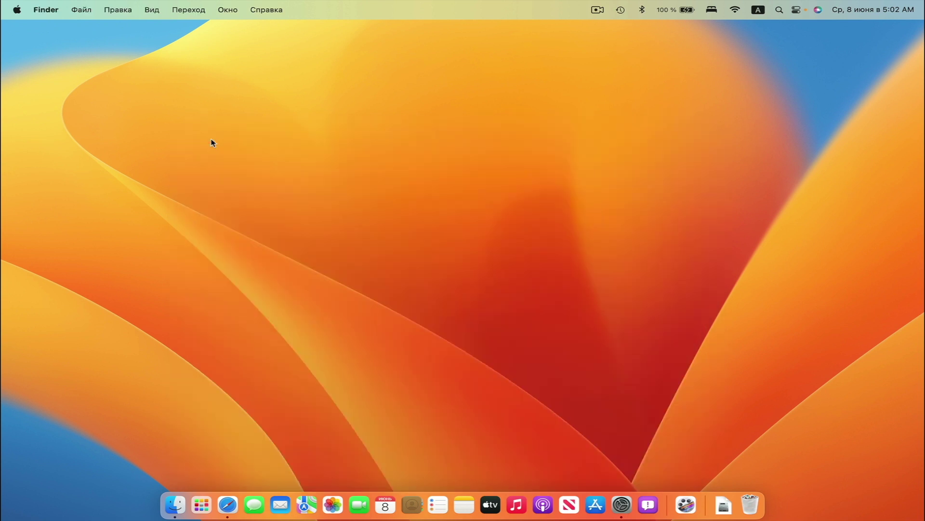